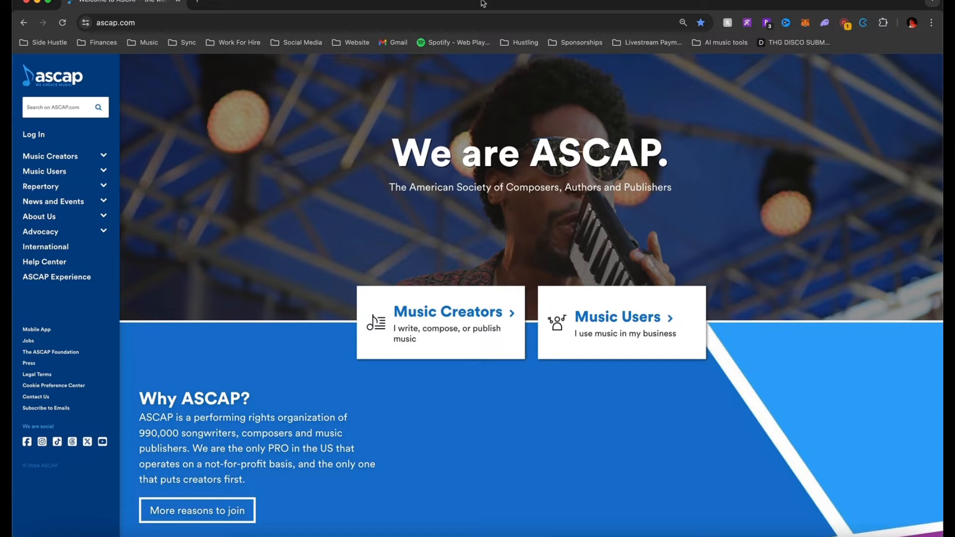
Sign in to ASCAP Member Access as a music creator and dismiss the address confirmation prompt
left_click(40, 135)
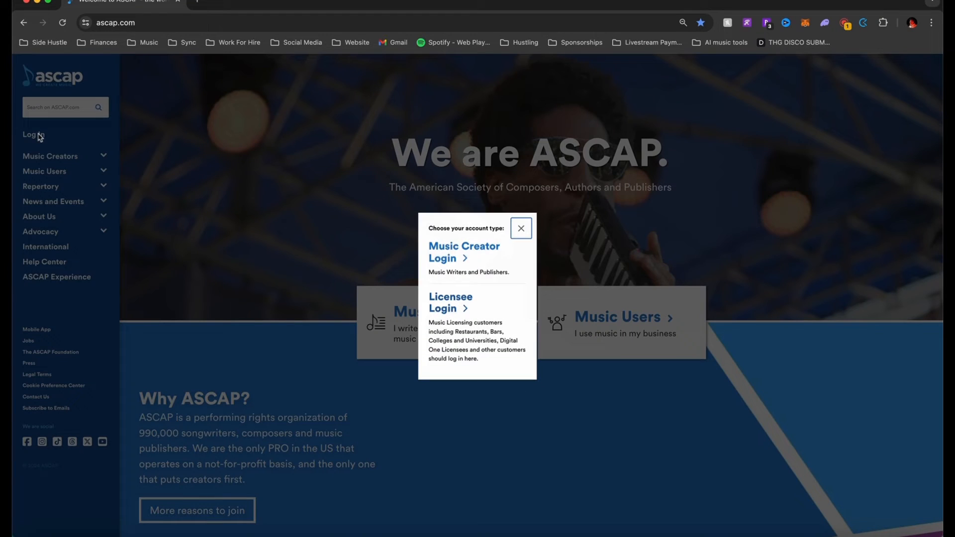
left_click(445, 256)
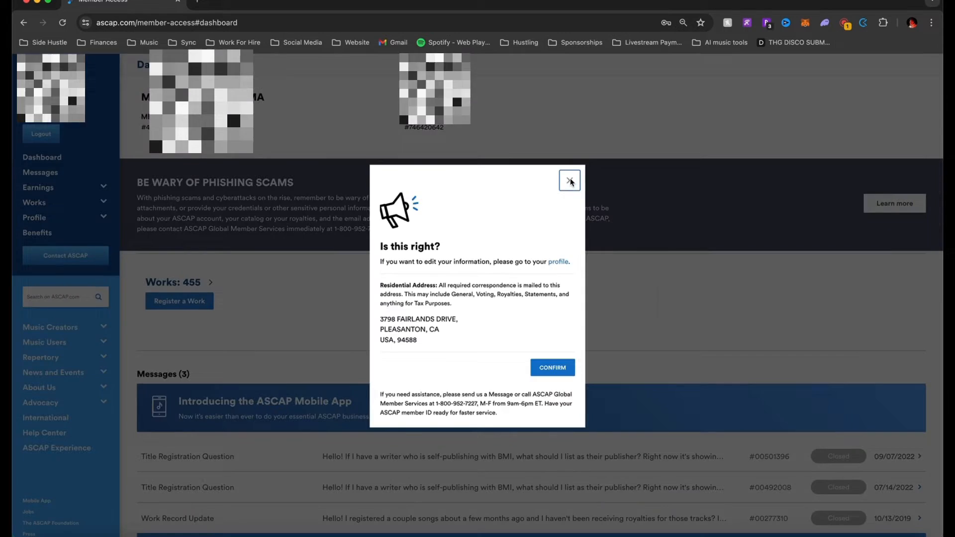
left_click(570, 181)
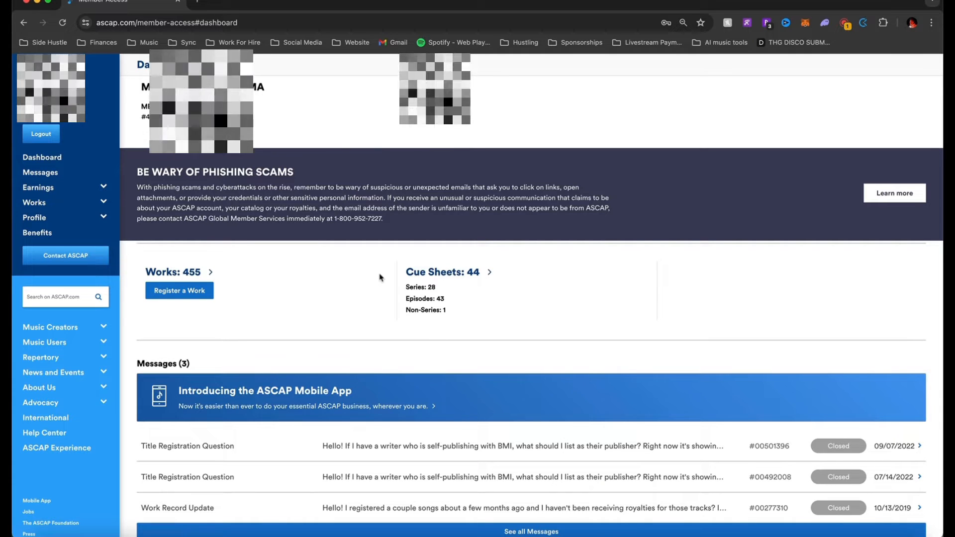
Expand Works in the sidebar and open the Register a Work form
scroll(381, 277, "down", 2)
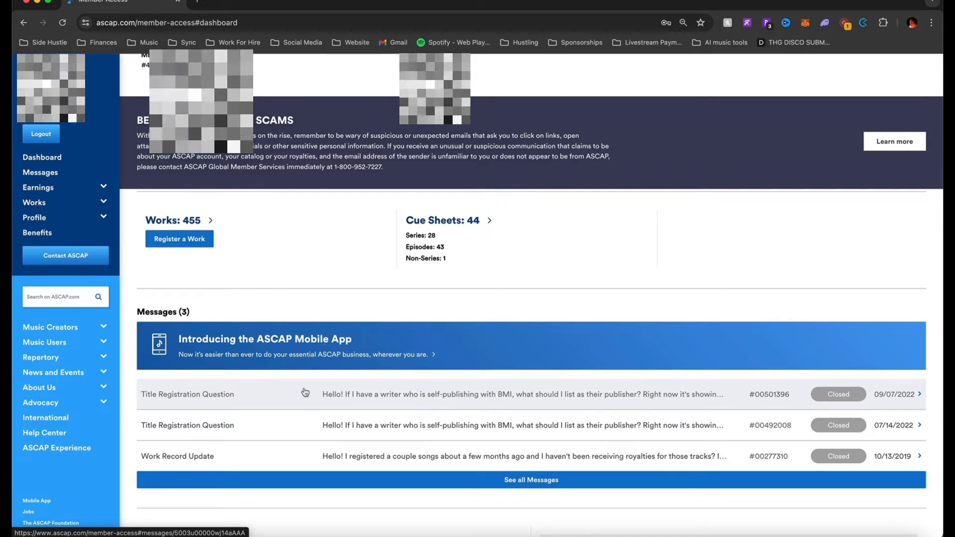
scroll(305, 393, "up", 2)
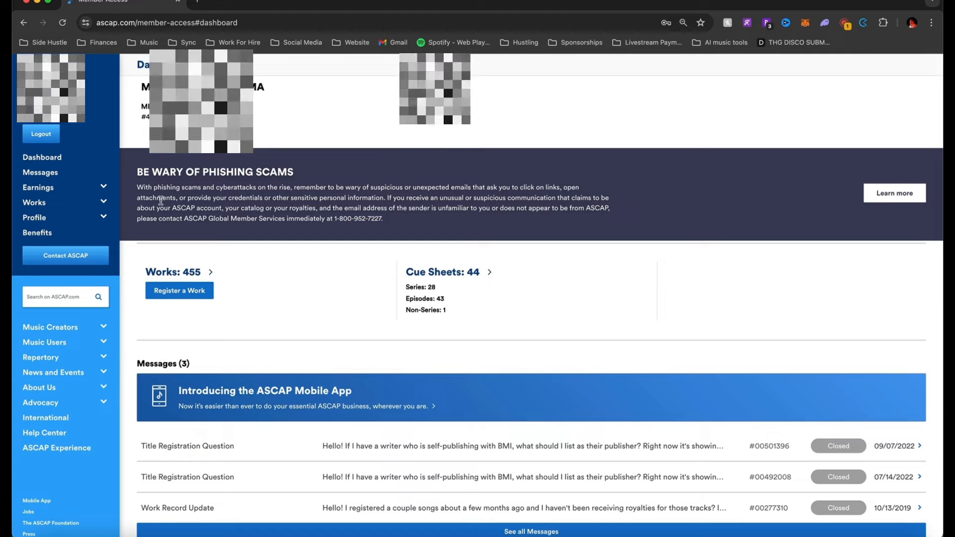
left_click(38, 203)
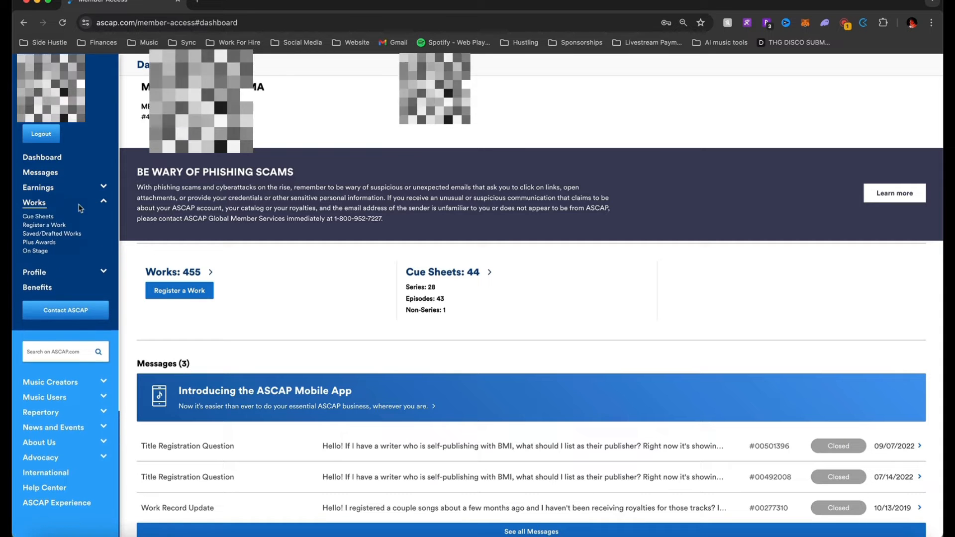
left_click(44, 225)
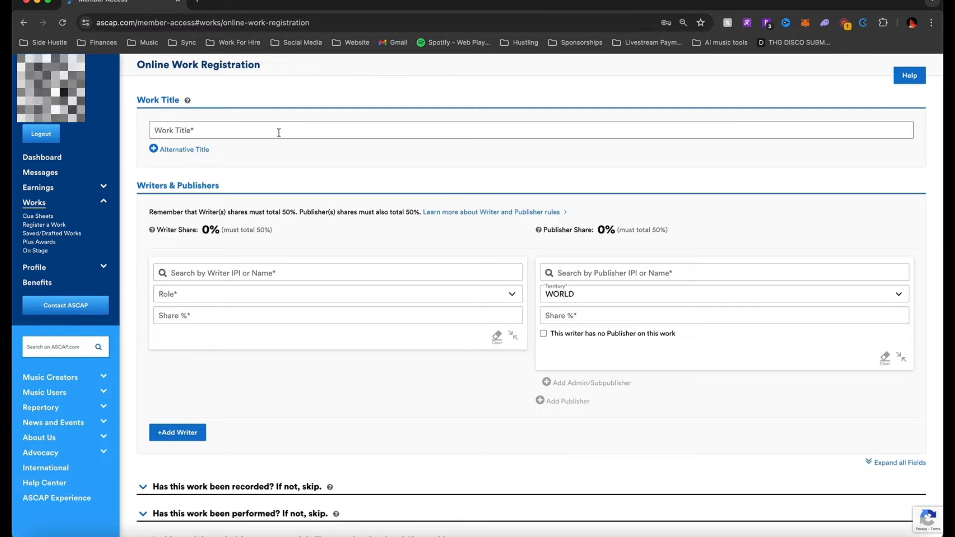
Enter 'My Best Song' as the work title and remove the empty alternative title entry
left_click(278, 132)
type("My Best So")
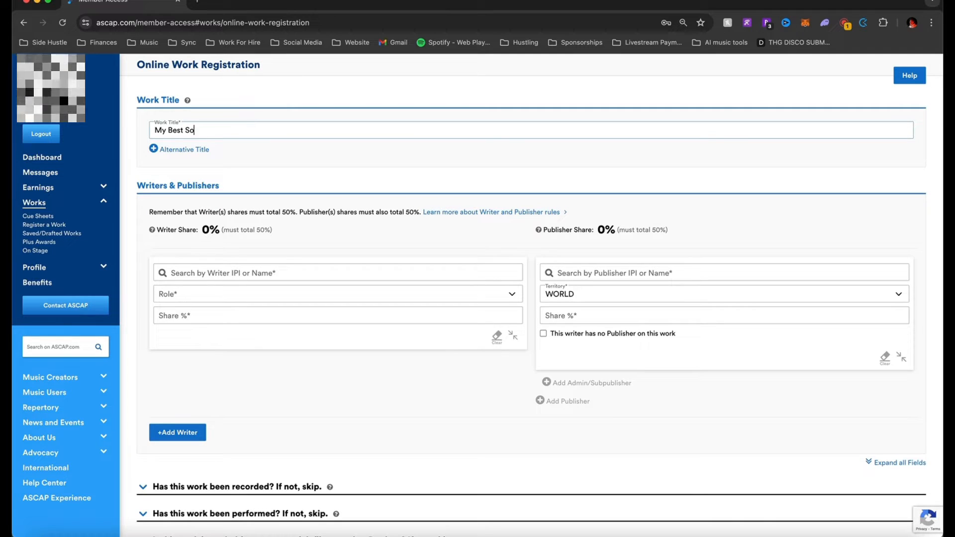
type("ng")
left_click(202, 149)
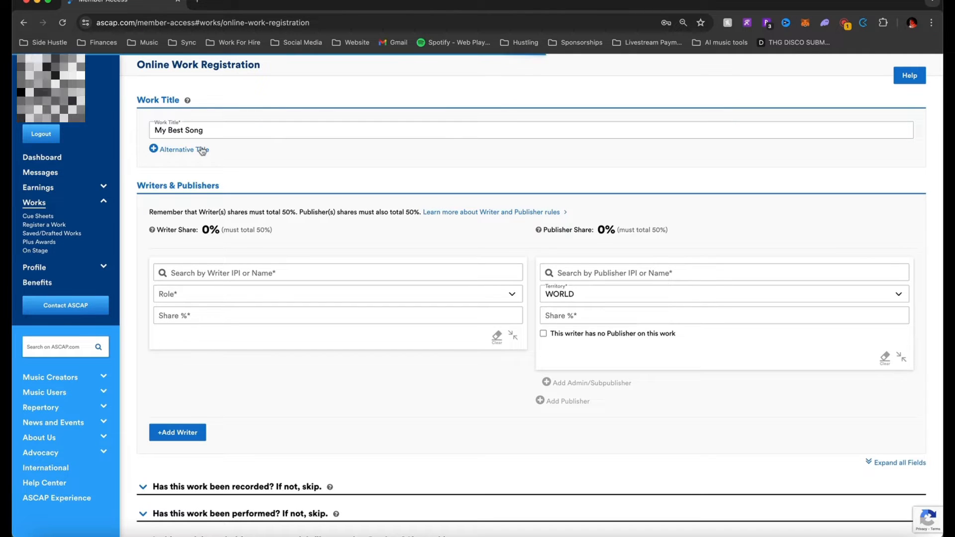
left_click(212, 153)
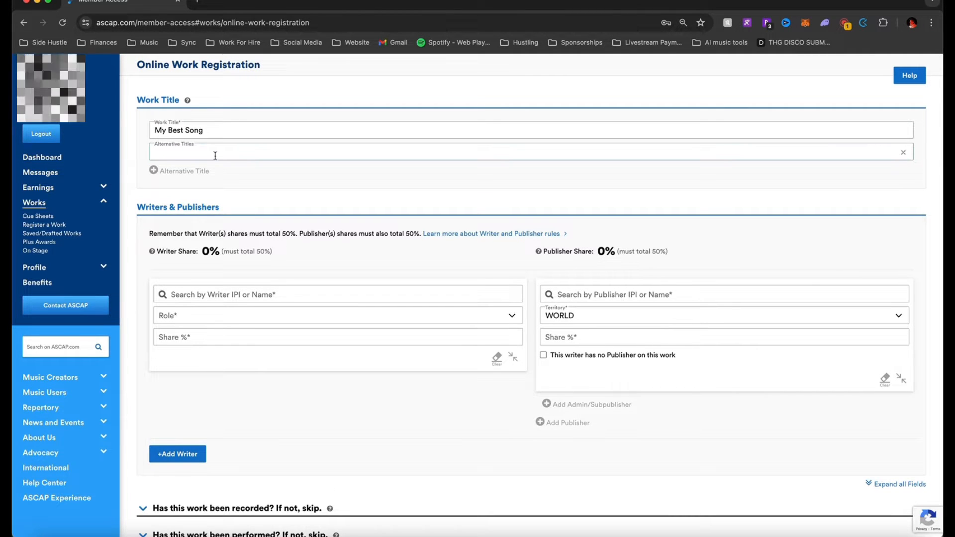
left_click(903, 152)
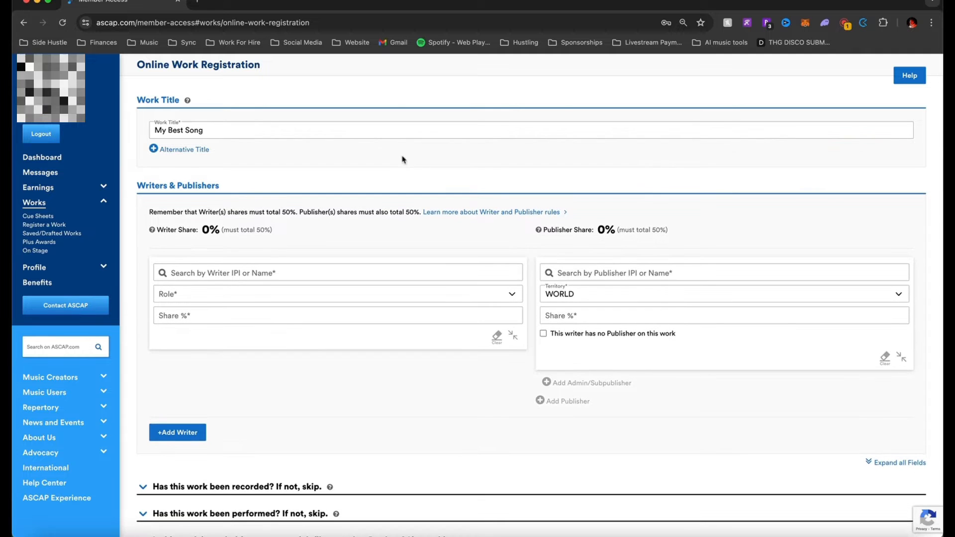
Add an alternative title 'My Best Song (sped up)', then clear it again
left_click(199, 150)
left_click(214, 150)
type("My Best Song")
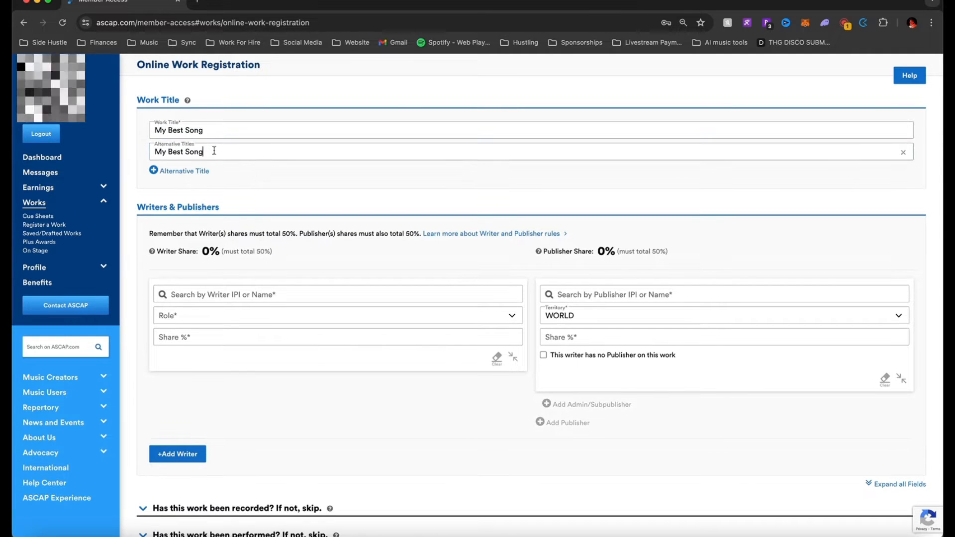
type("(sped")
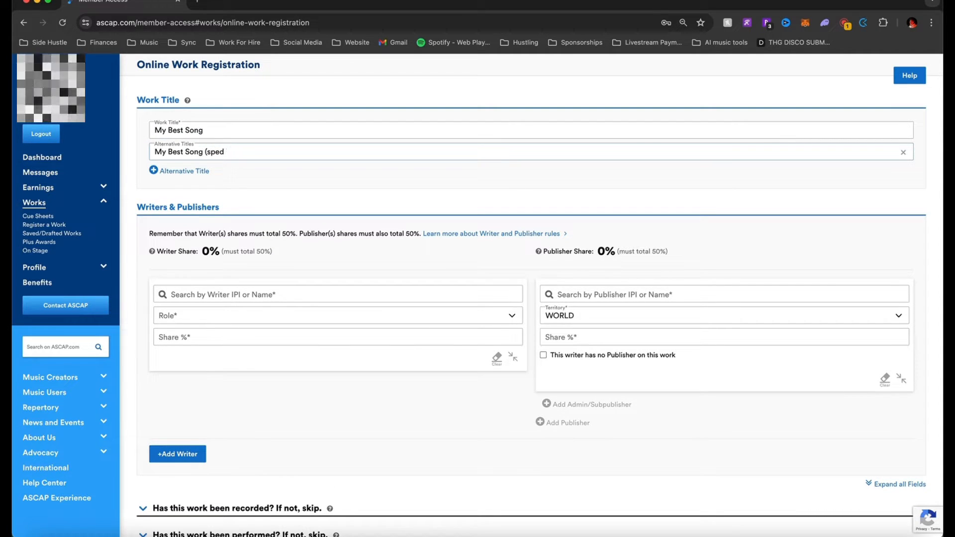
type(" up)")
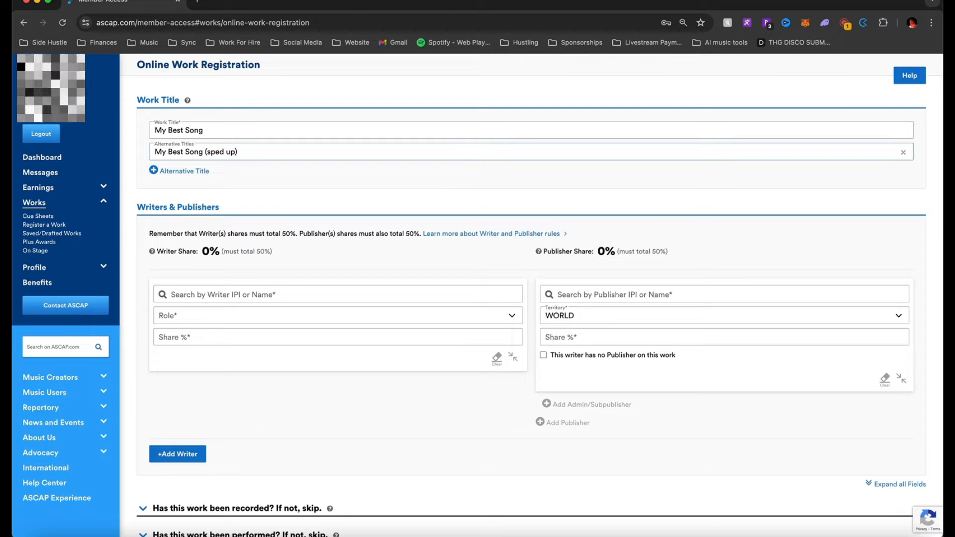
left_click(903, 153)
scroll(327, 188, "down", 1)
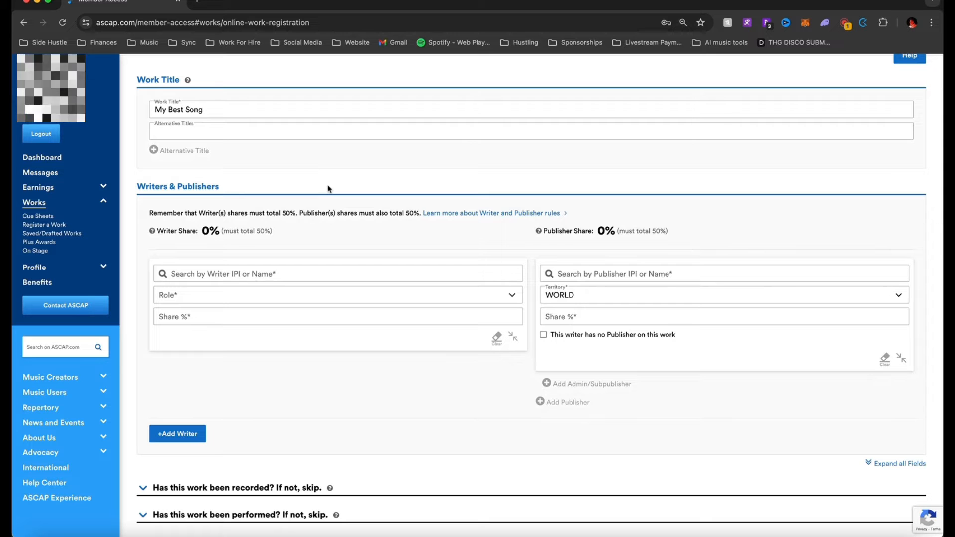
scroll(302, 224, "down", 1)
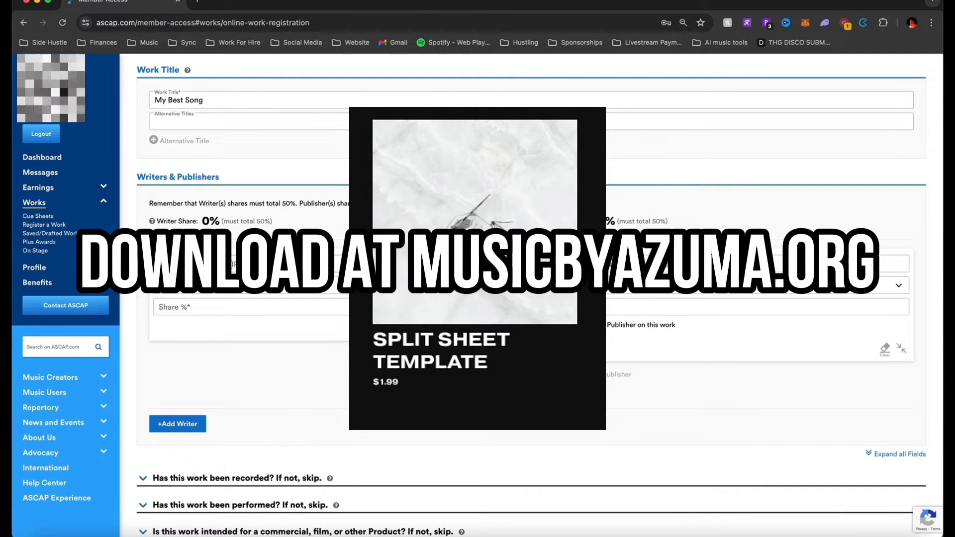
Search writers by name, then by ID number, and select WRITER UNKNOWN as the first writer
left_click(230, 265)
type("michael")
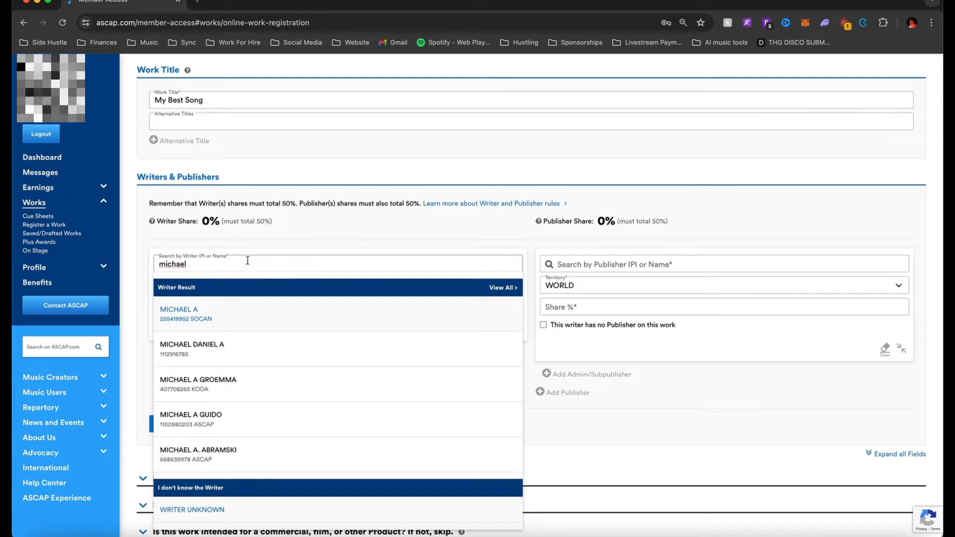
key("super+a")
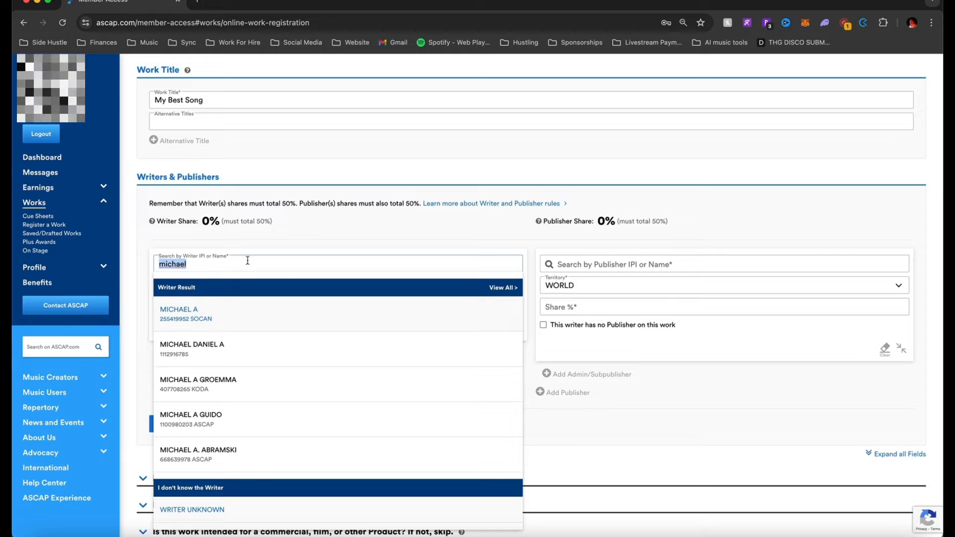
type("123456789")
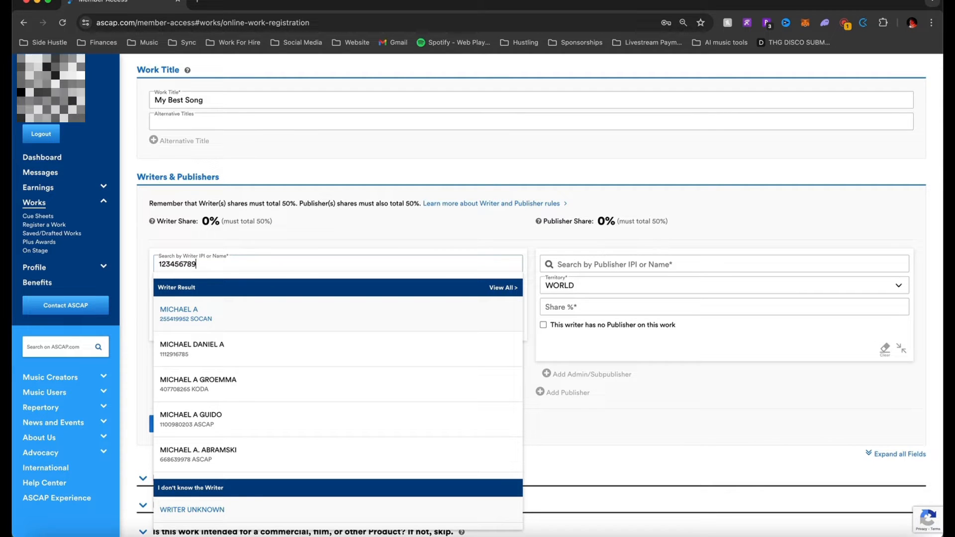
left_click(216, 311)
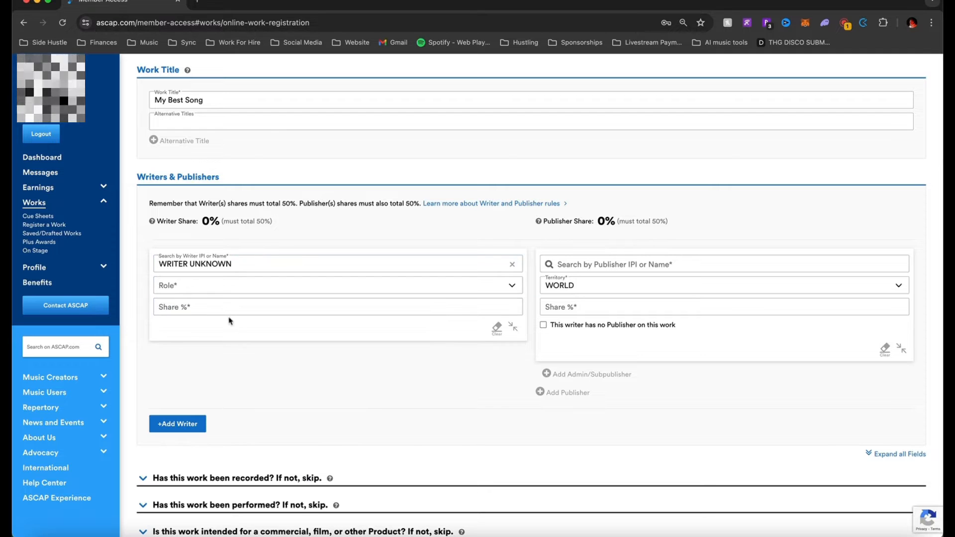
left_click(328, 289)
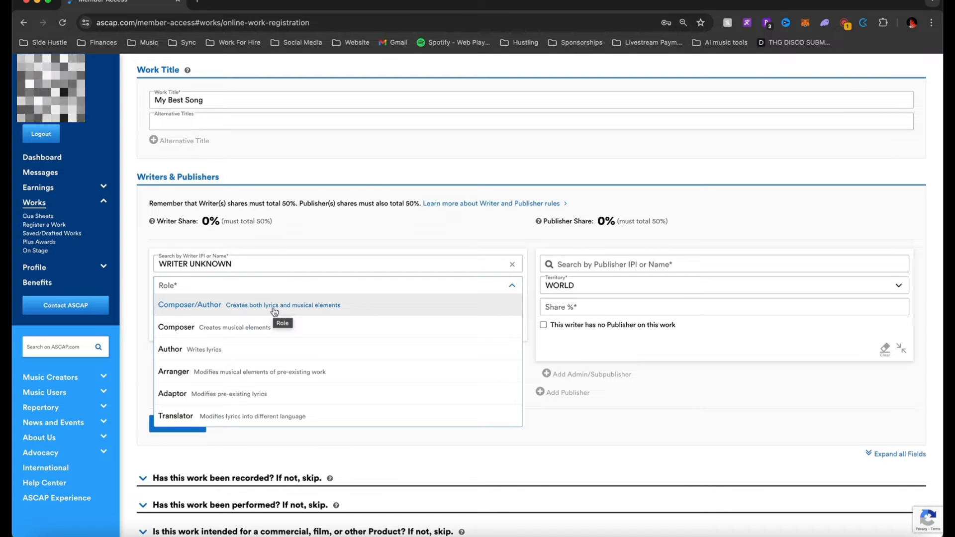
Set WRITER UNKNOWN's role to Composer
left_click(272, 328)
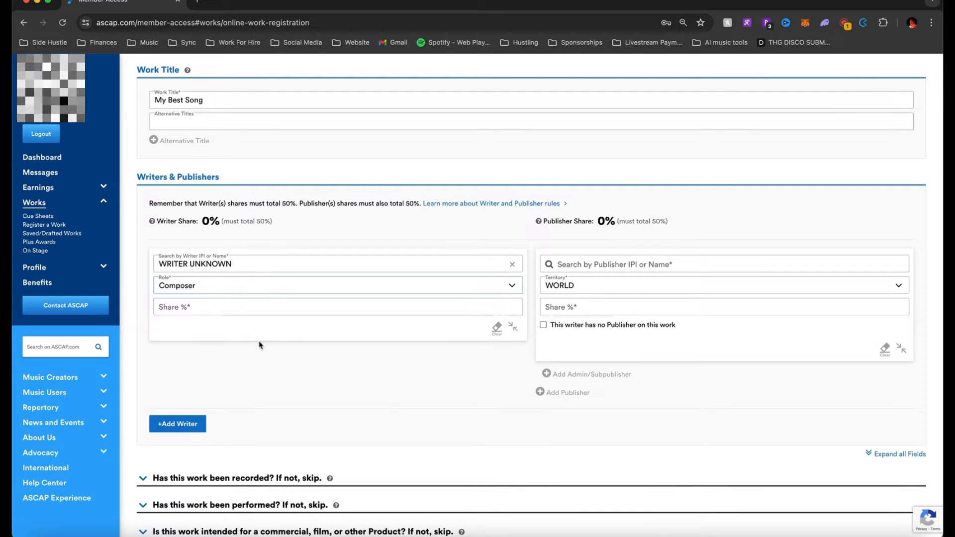
left_click(274, 289)
left_click(273, 291)
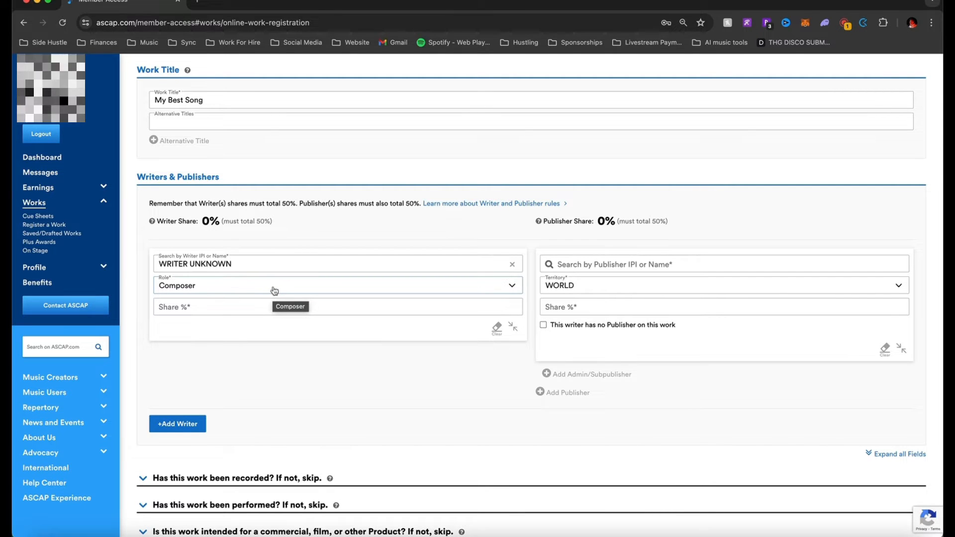
left_click(274, 291)
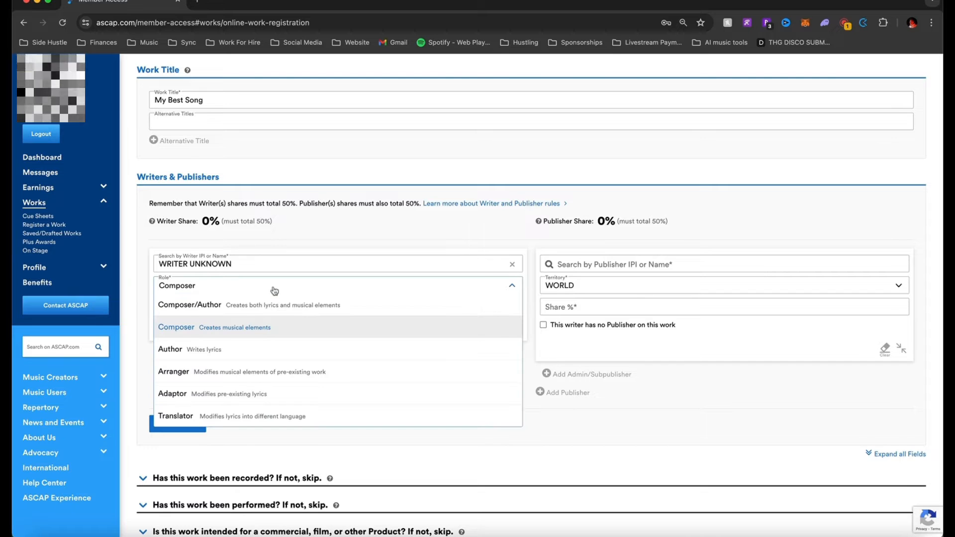
left_click(274, 291)
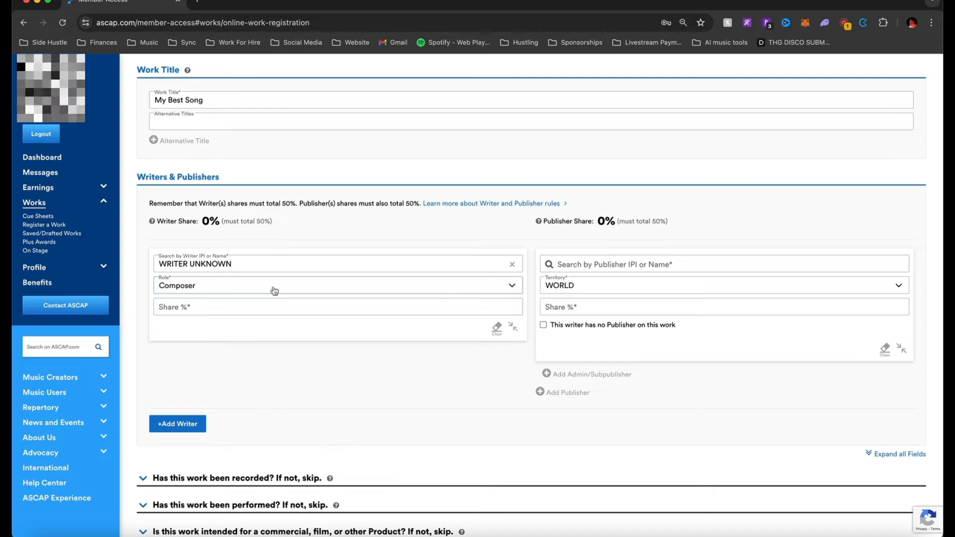
Give WRITER UNKNOWN a 25.00 share, bringing the Writer Share total to 25%
left_click(239, 307)
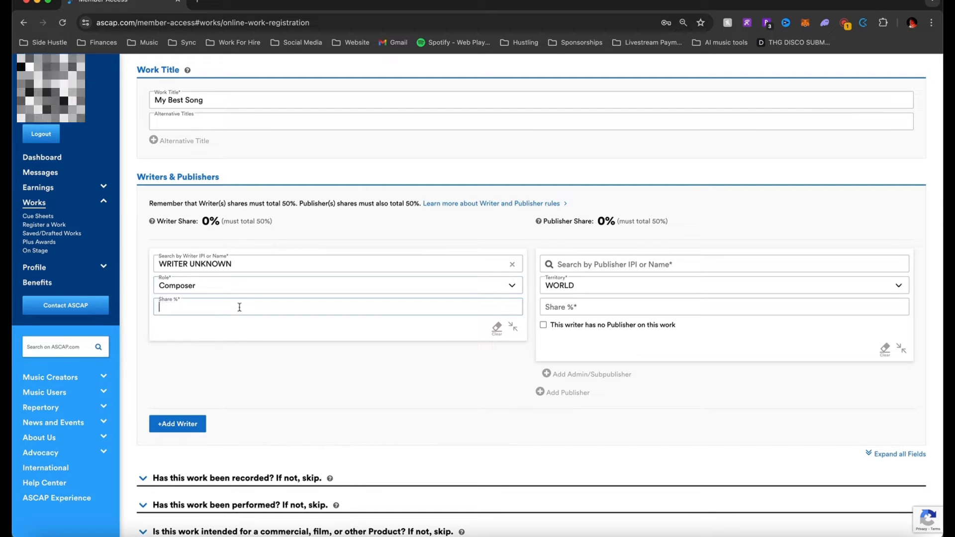
type("25")
left_click(222, 330)
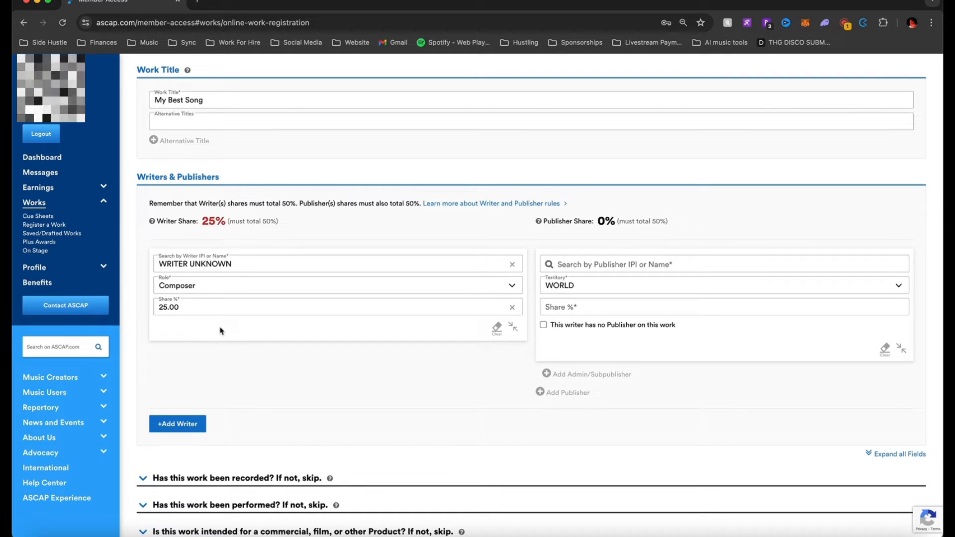
left_click_drag(198, 221, 211, 222)
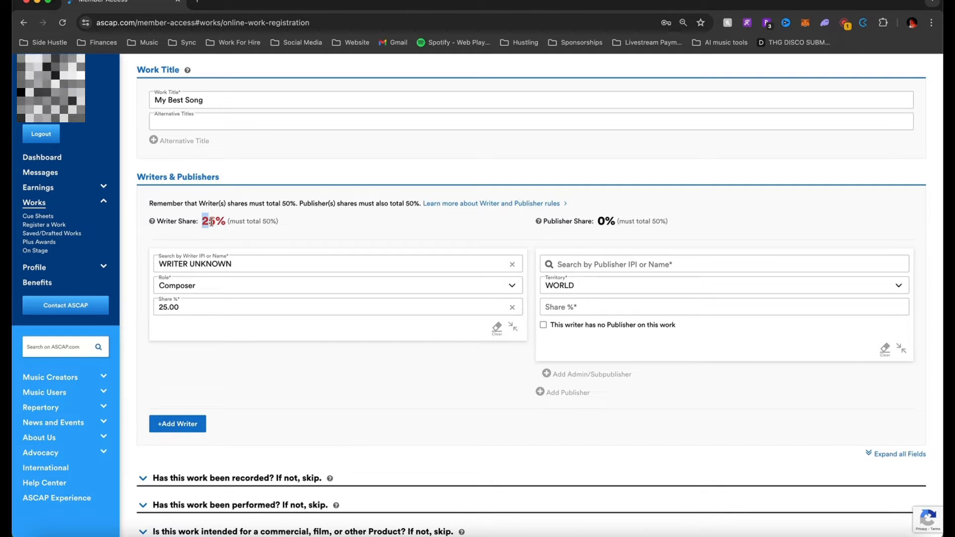
left_click(211, 222)
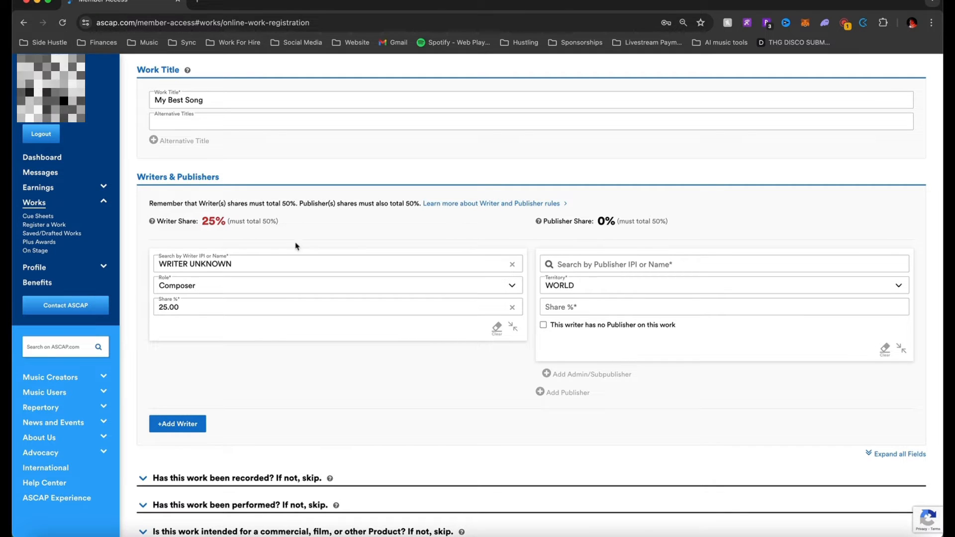
Set the first writer's publisher to PUBLISHER UNKNOWN with territory WORLD
left_click(630, 271)
type("123456")
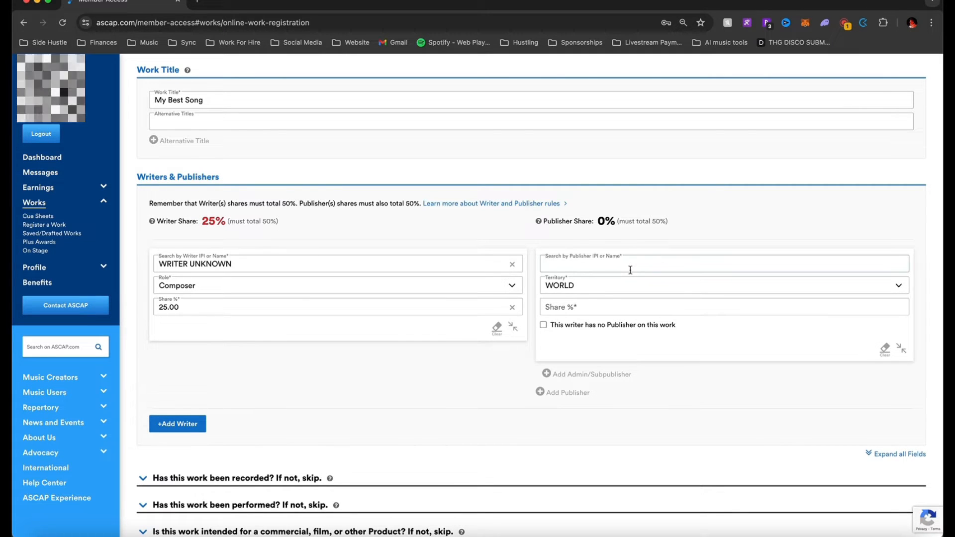
type("780")
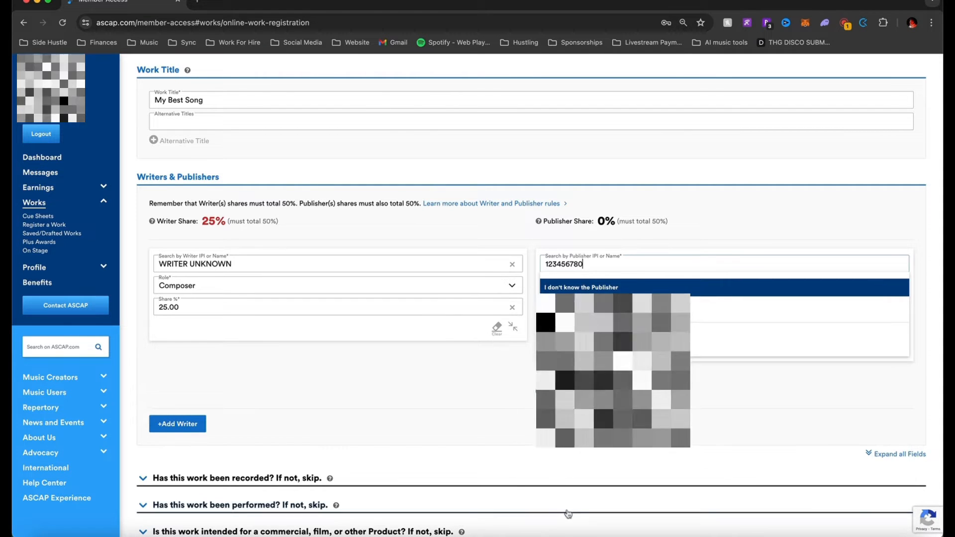
left_click(599, 305)
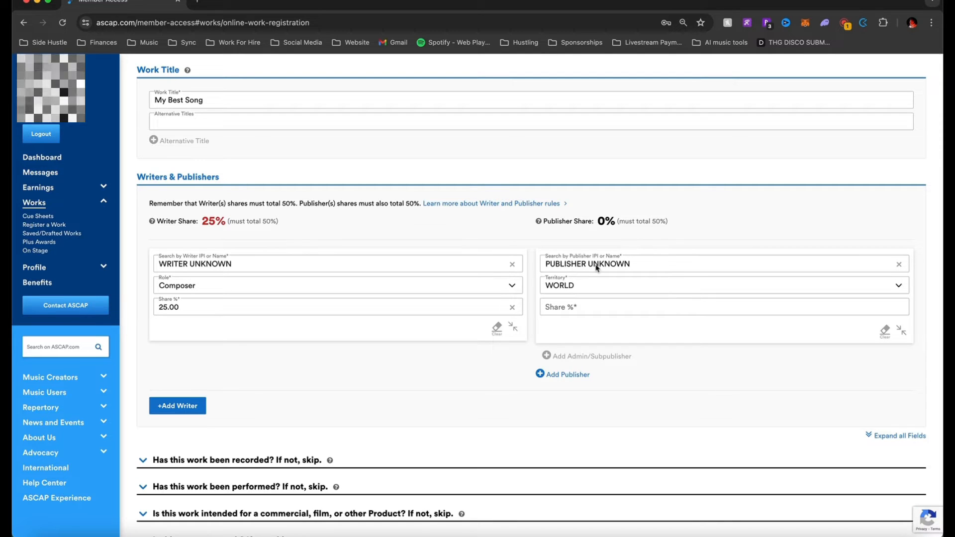
left_click(585, 287)
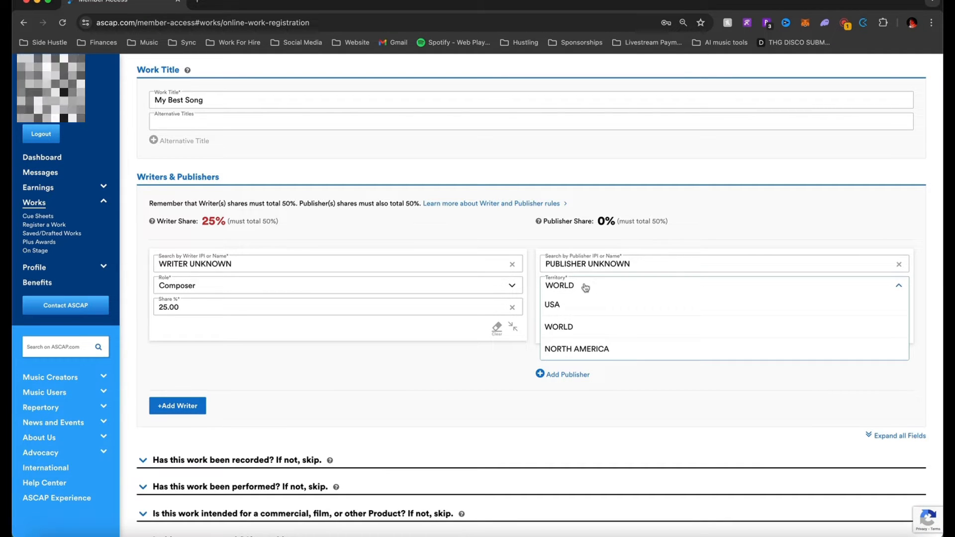
scroll(559, 324, "down", 2)
left_click(577, 254)
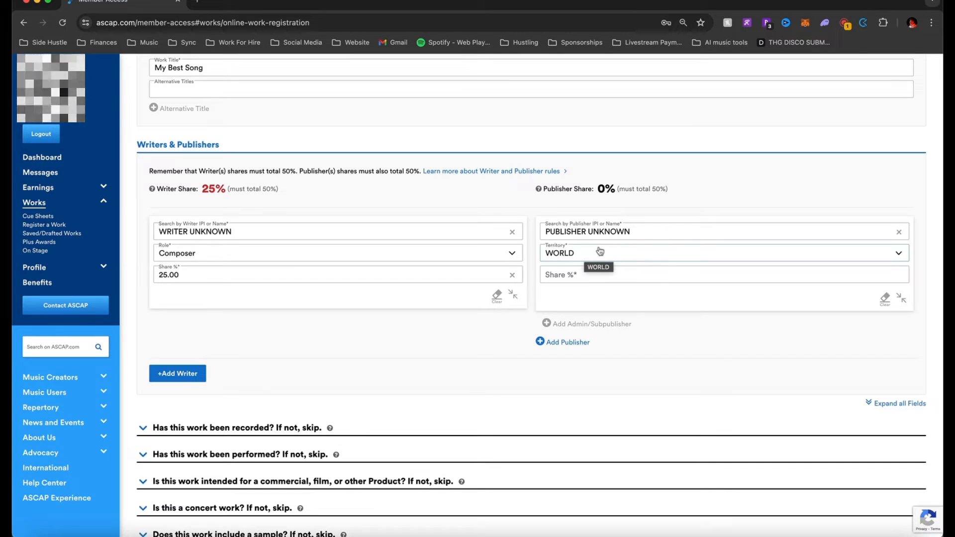
left_click(596, 252)
left_click(592, 250)
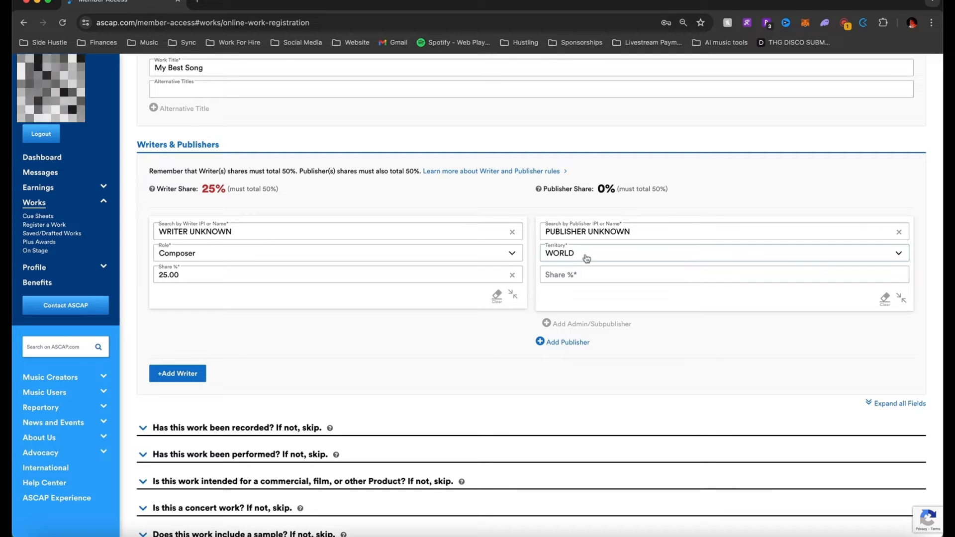
Give PUBLISHER UNKNOWN a 25.00 share and add an empty second writer row
left_click(582, 273)
type("25")
left_click(460, 354)
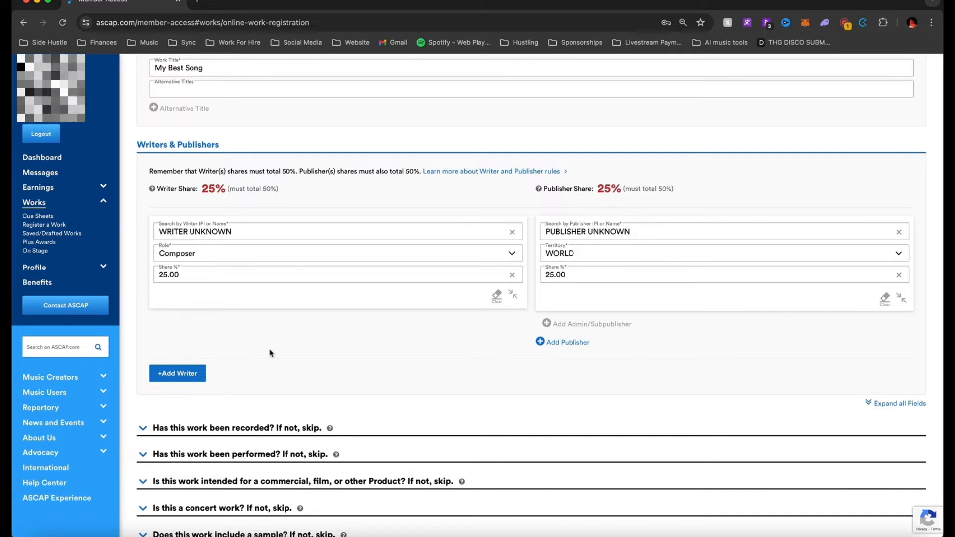
left_click(192, 373)
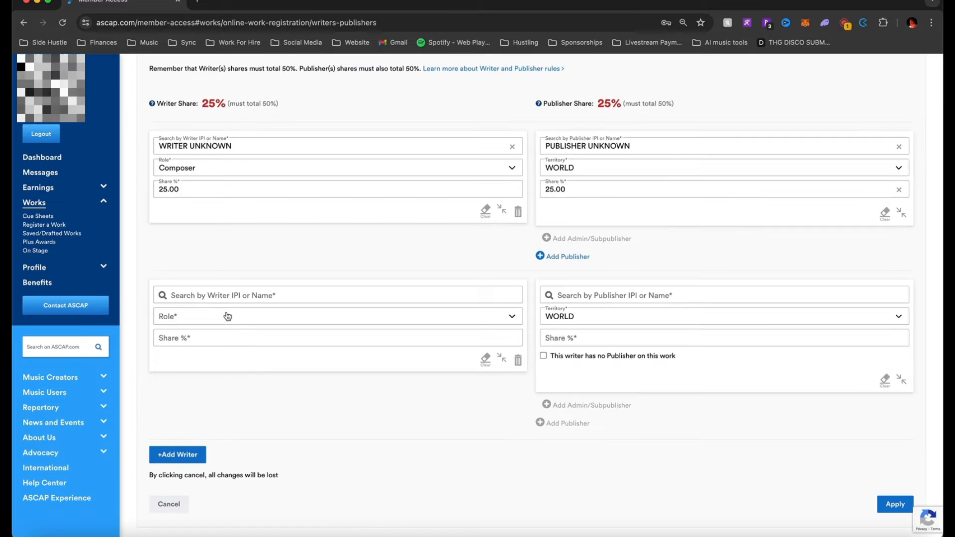
Search and select the second writer by name, and confirm they authorized this registration
left_click(236, 294)
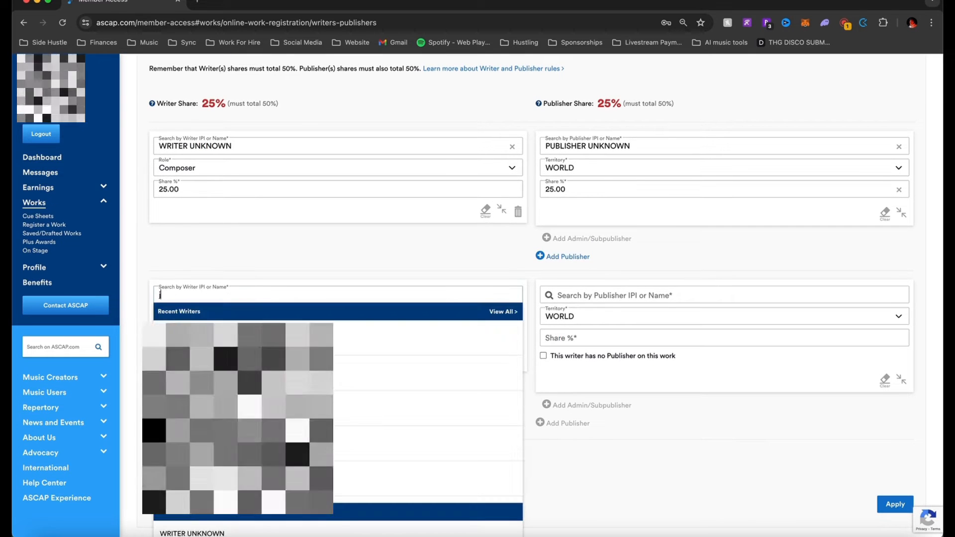
type("john")
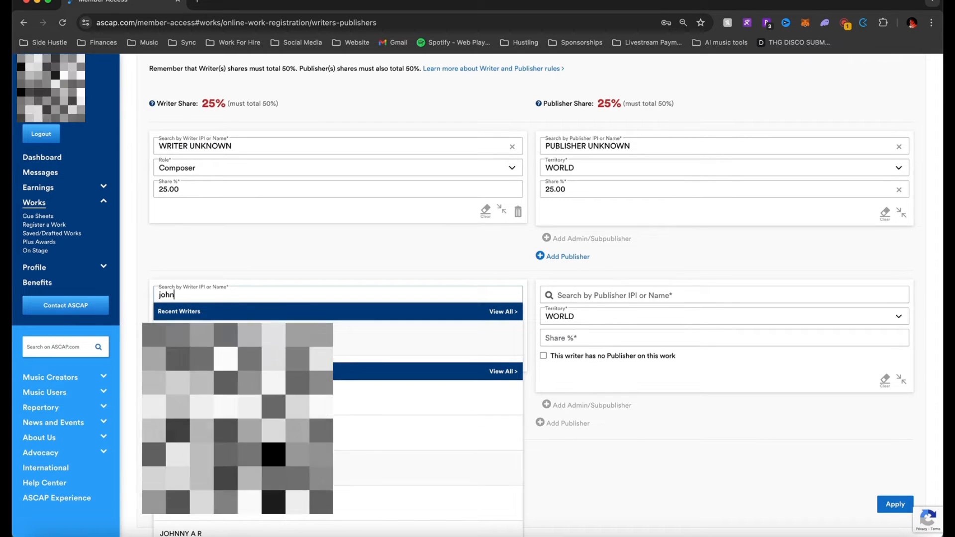
left_click(397, 314)
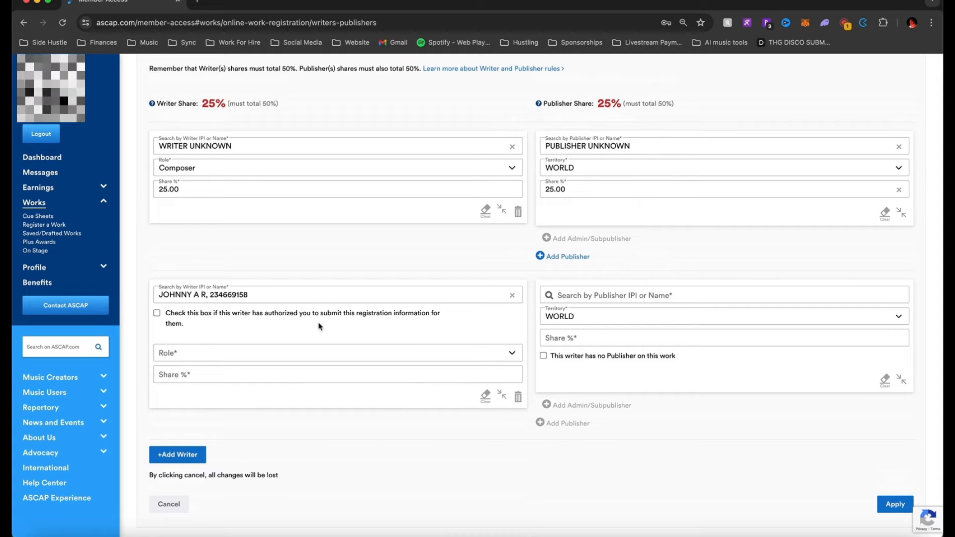
left_click(245, 316)
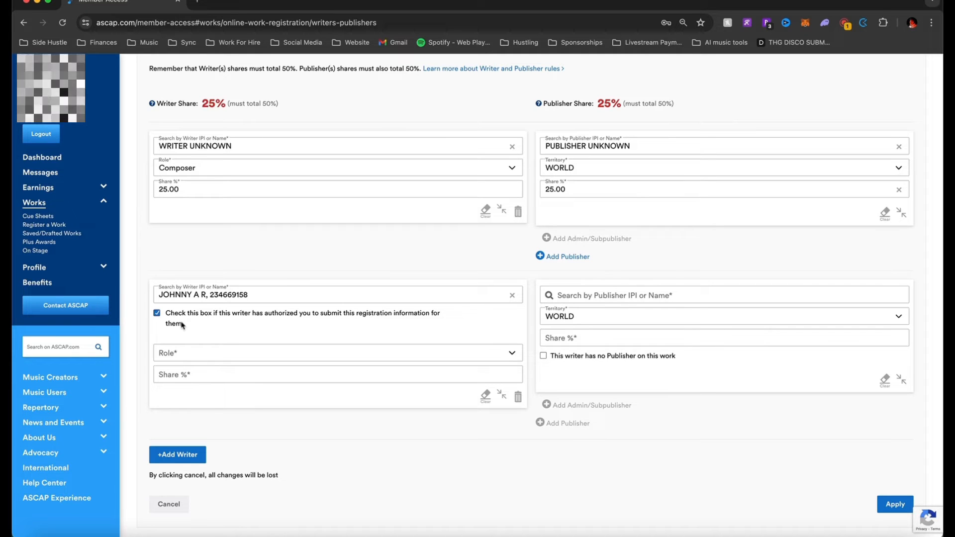
Make the second writer a Composer/Author with a 25.00 share, bringing Writer Share to 50%
left_click(198, 353)
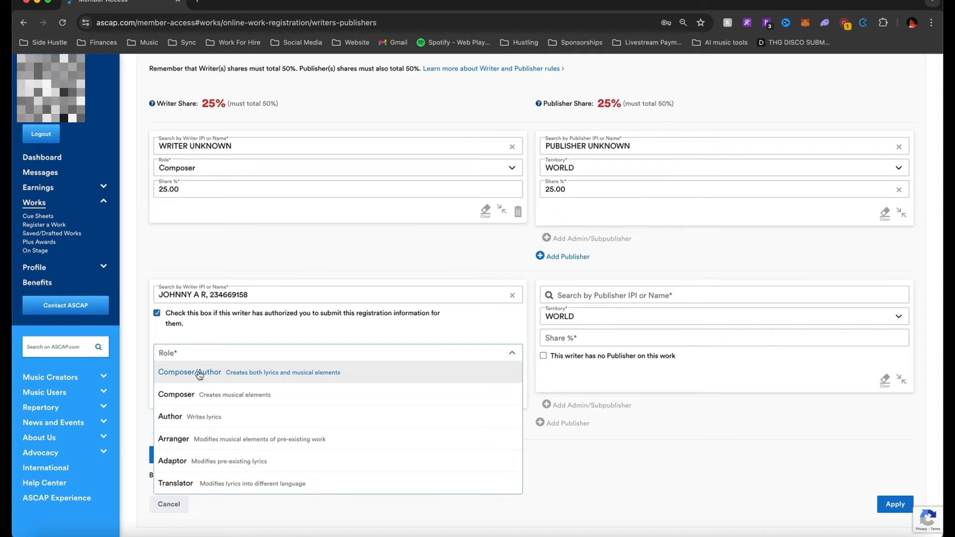
left_click(199, 373)
left_click(198, 354)
left_click(198, 354)
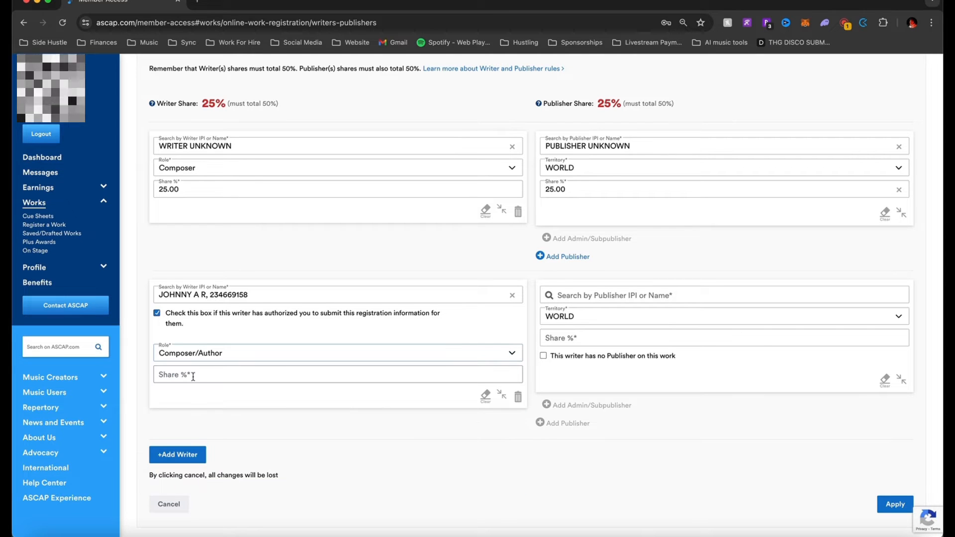
left_click(193, 377)
type("25")
left_click(194, 407)
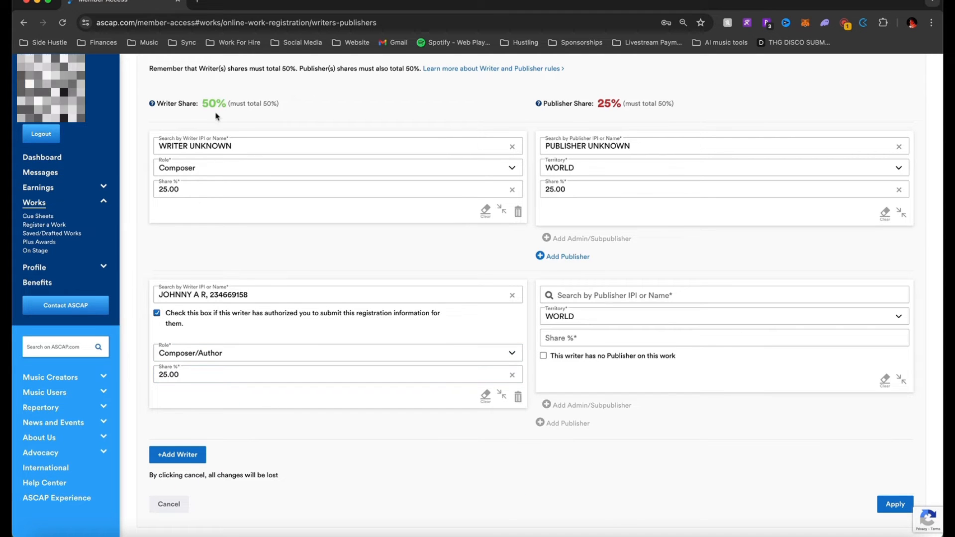
left_click_drag(147, 104, 263, 101)
left_click(293, 106)
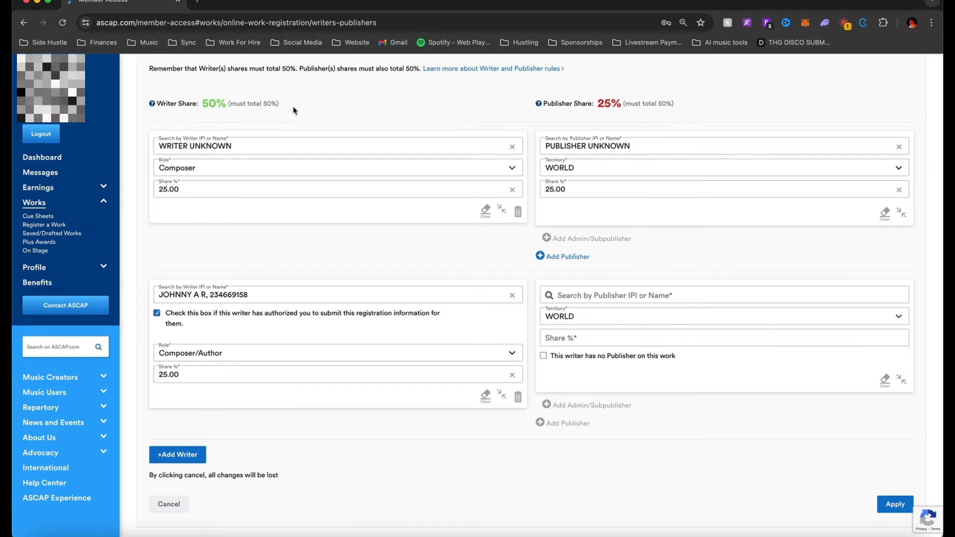
Leave the second writer's publisher search empty and tick 'This writer has no Publisher on this work'
left_click(654, 289)
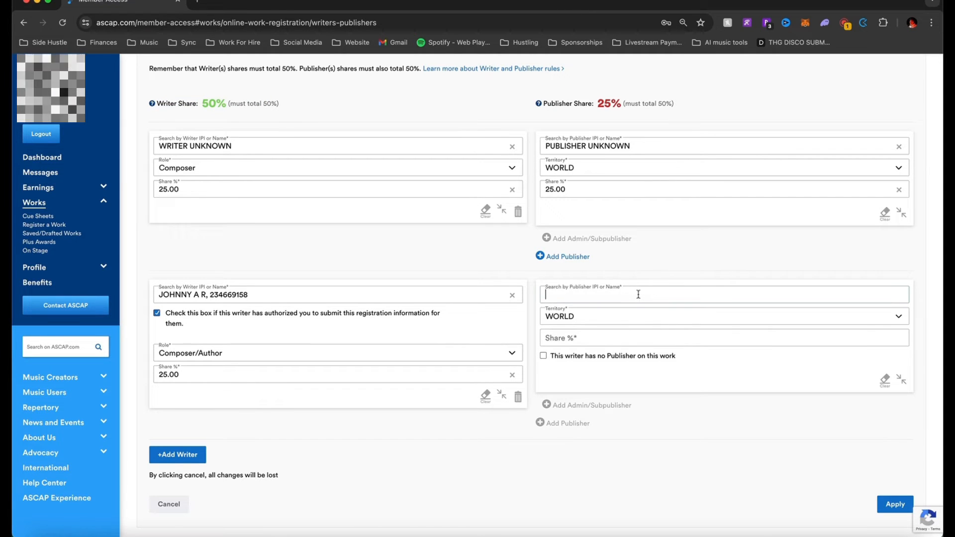
left_click(530, 299)
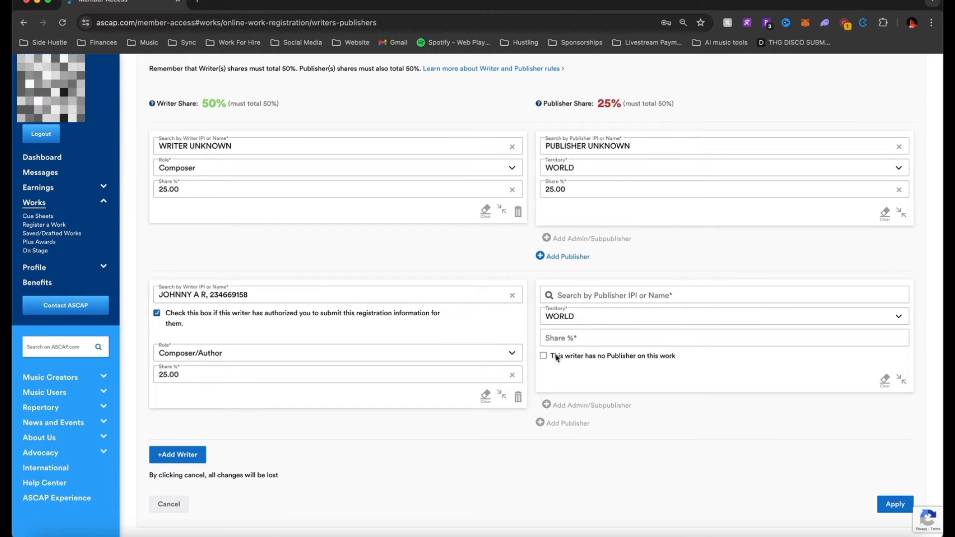
type("25")
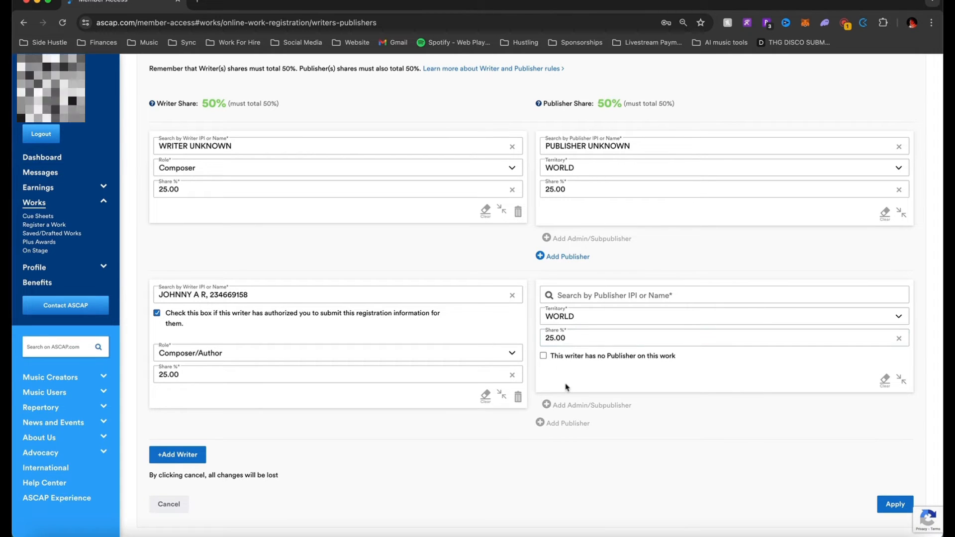
left_click(556, 359)
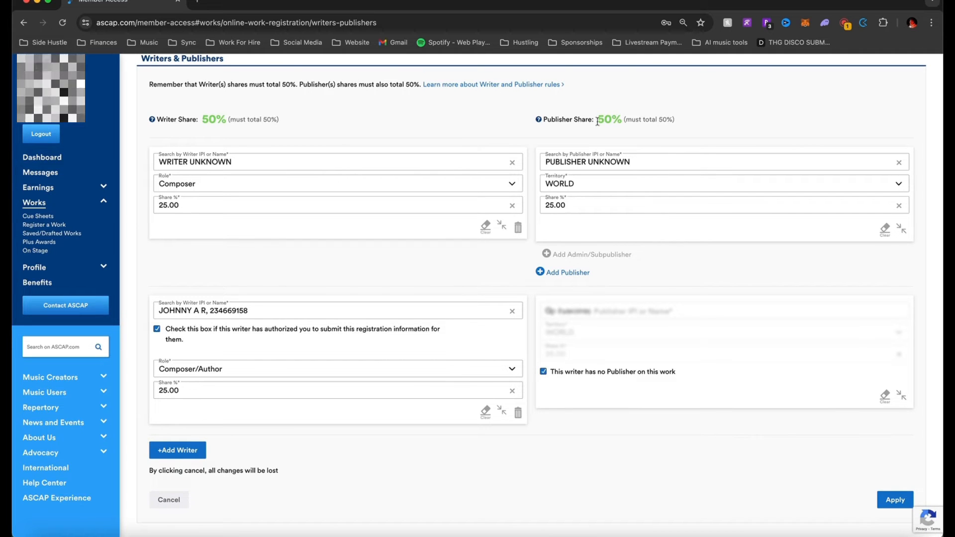
left_click_drag(598, 121, 615, 121)
Toggle the no-publisher option repeatedly, ending with it cleared and Publisher Share at 25%
left_click(579, 373)
left_click(572, 354)
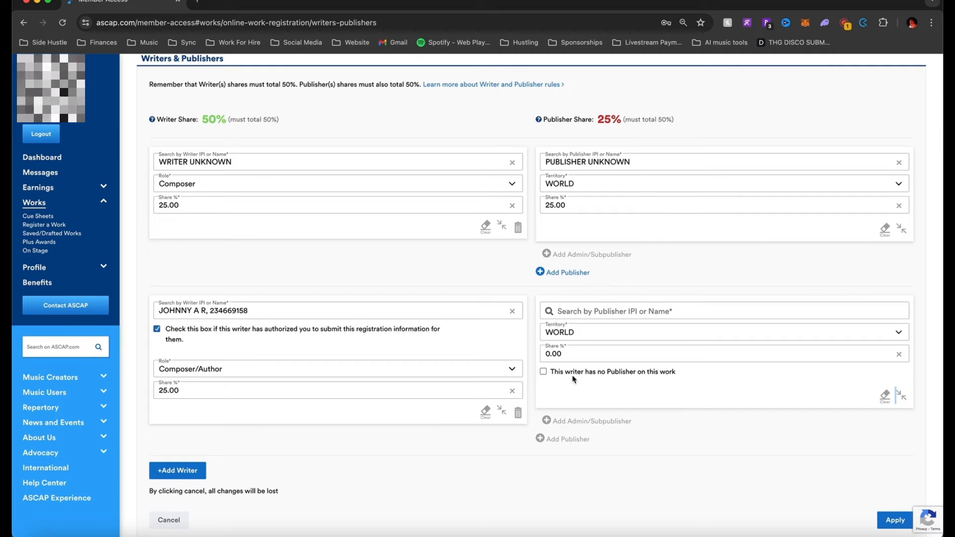
left_click(573, 374)
left_click_drag(599, 116, 625, 117)
left_click(600, 139)
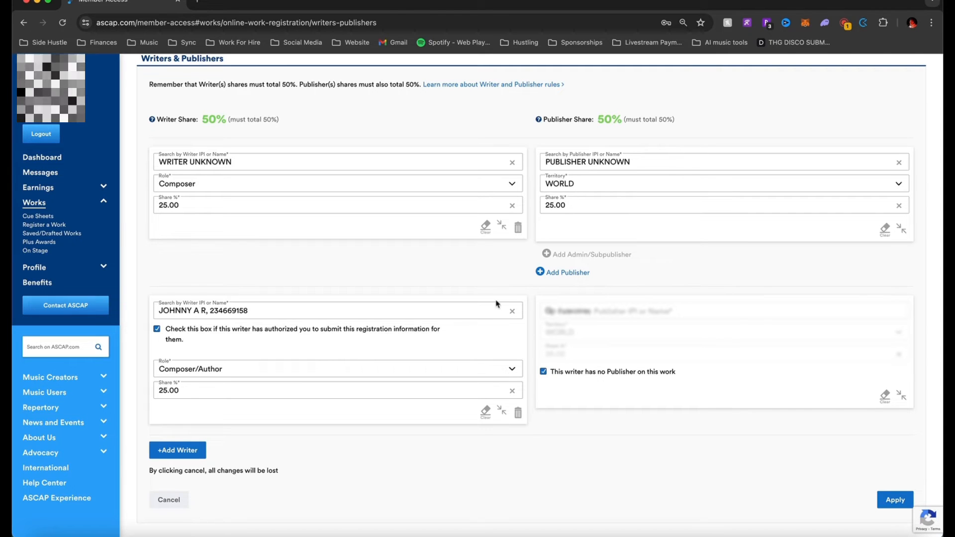
left_click(542, 373)
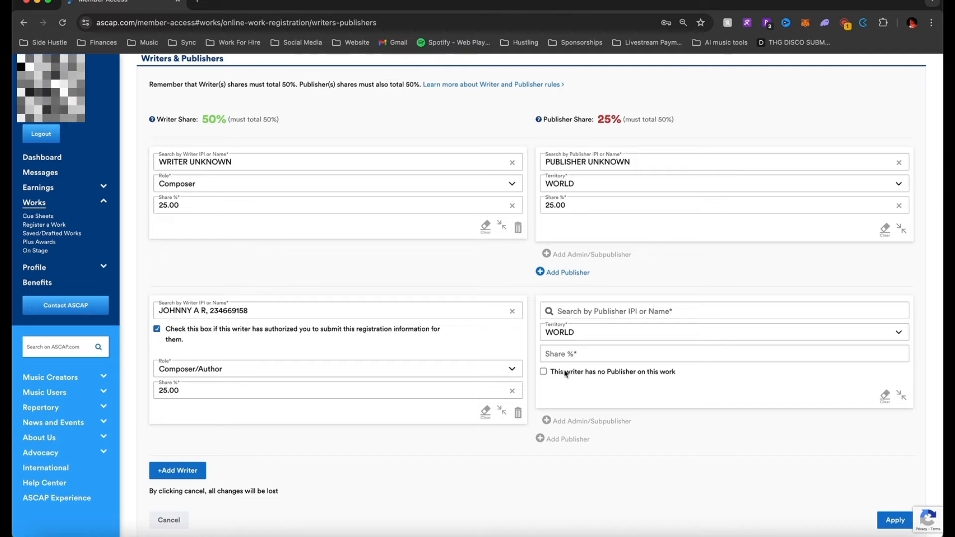
left_click(565, 373)
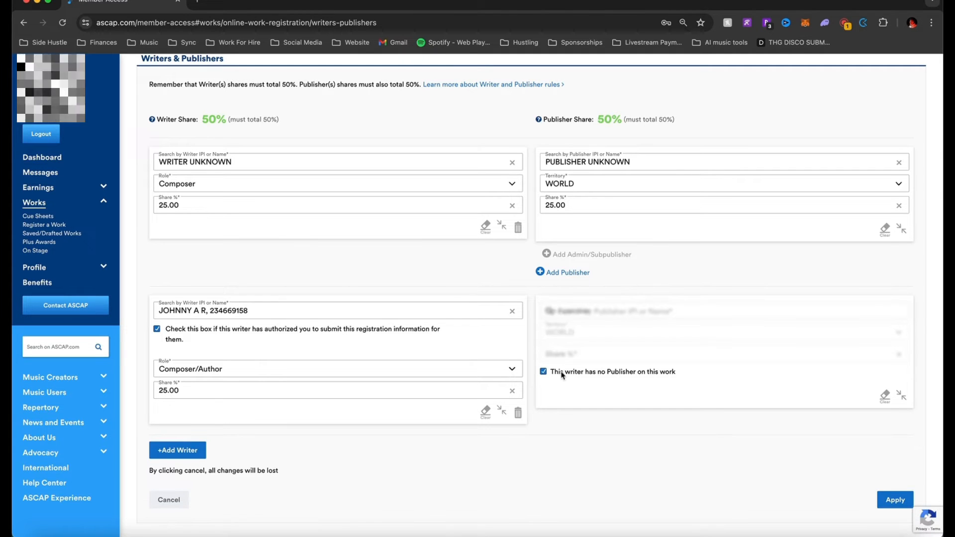
left_click(566, 373)
Set the second writer's publisher to PUBLISHER UNKNOWN from the recent suggestions
left_click(599, 313)
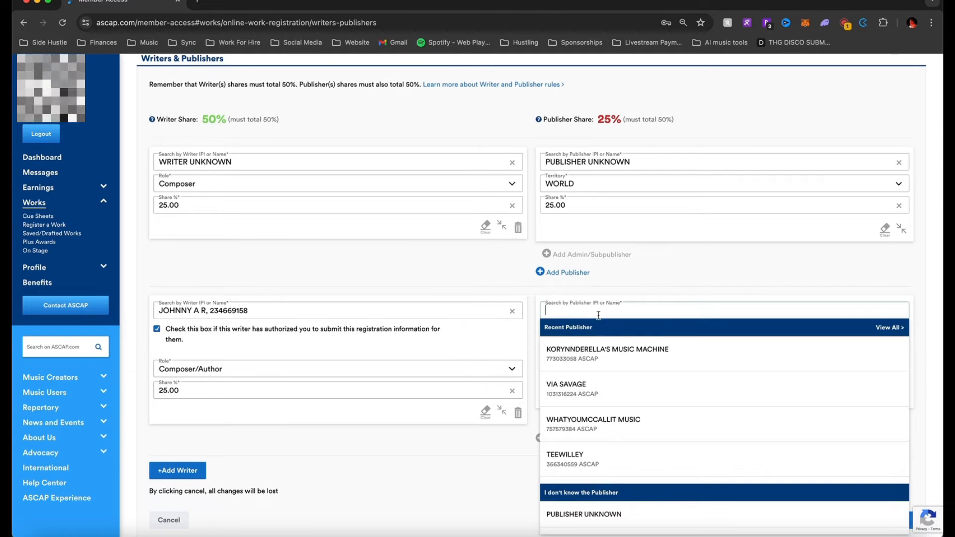
left_click(532, 305)
left_click(572, 310)
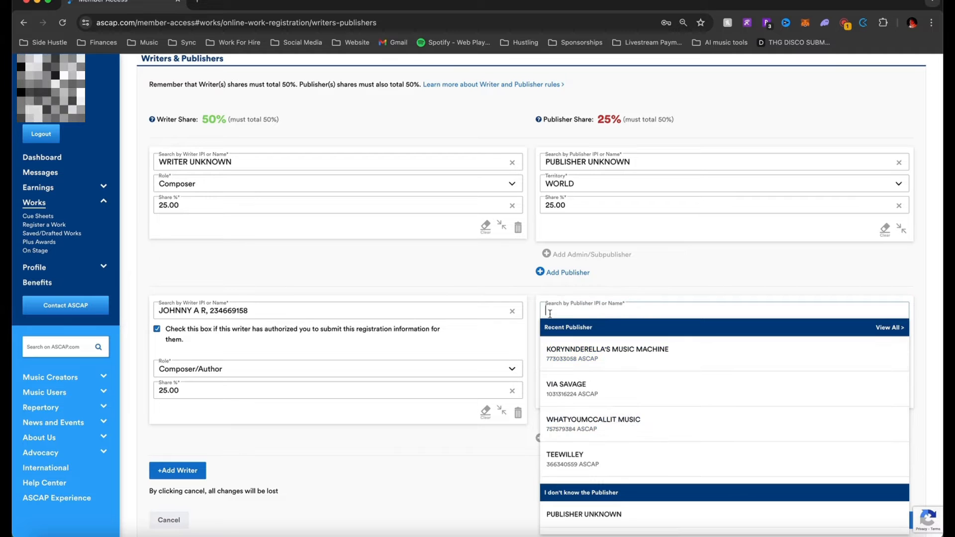
left_click(574, 514)
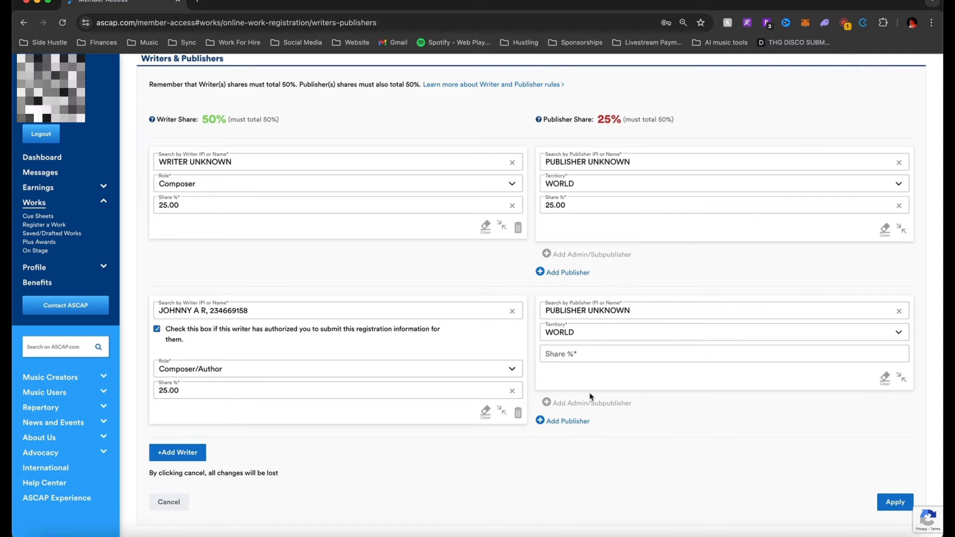
left_click(588, 357)
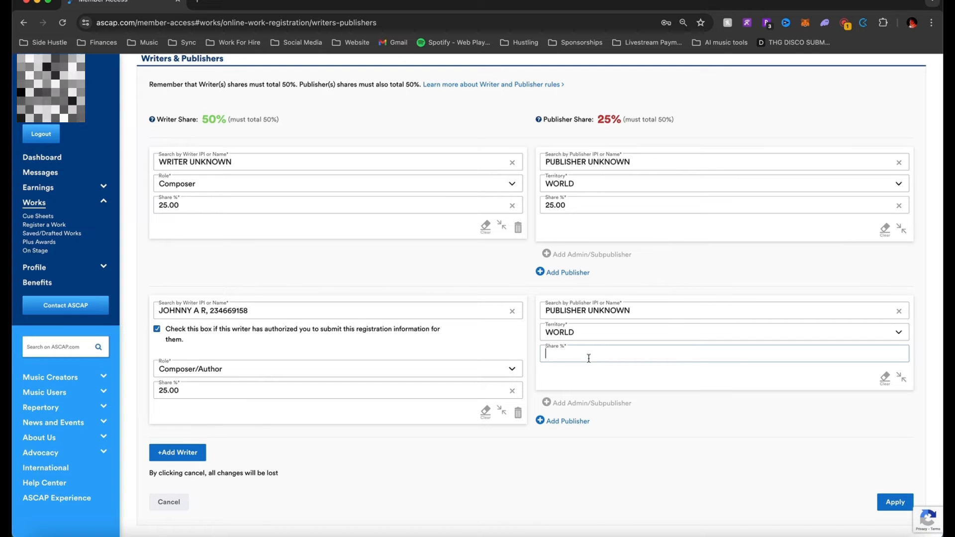
scroll(584, 357, "up", 1)
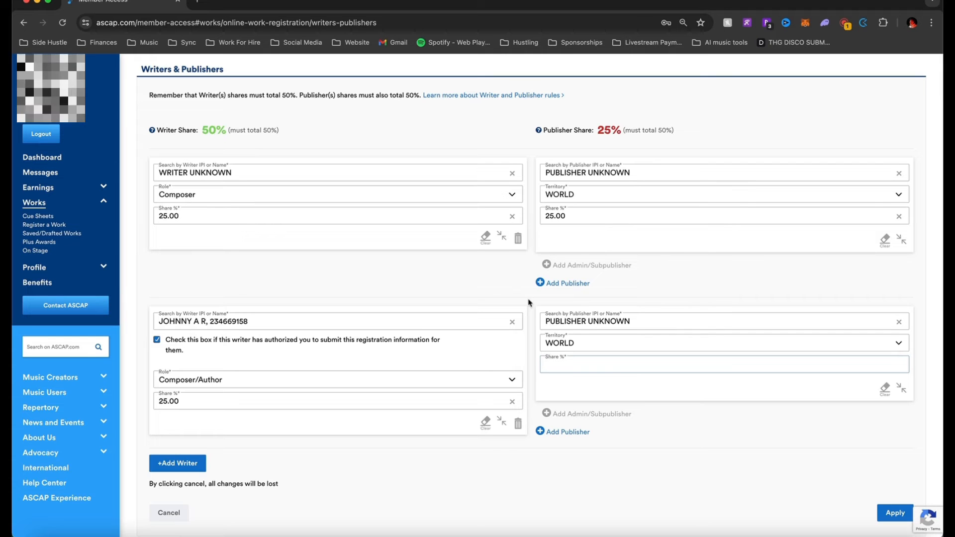
scroll(528, 303, "down", 1)
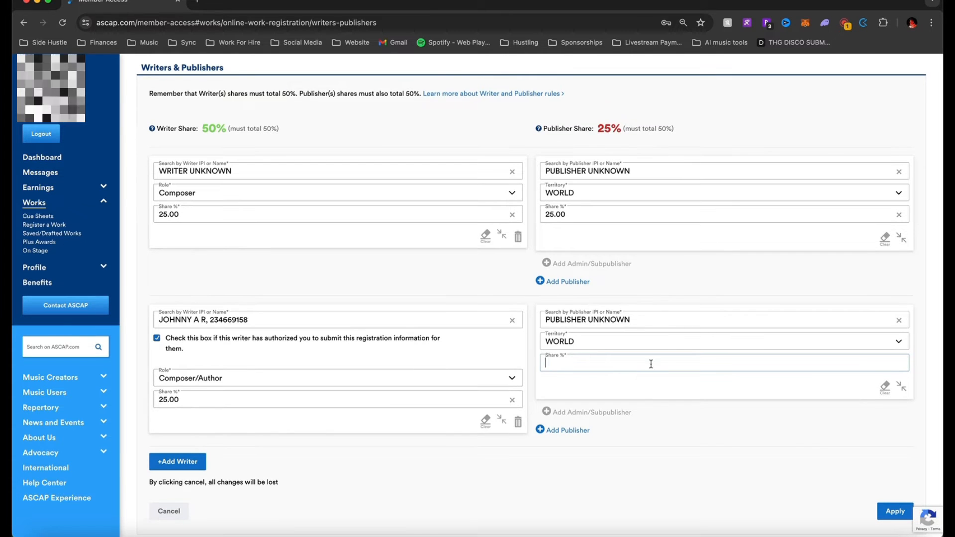
Remove that publisher entry and mark the second writer as having no publisher, reaching 50% Publisher Share
left_click(722, 414)
left_click(624, 366)
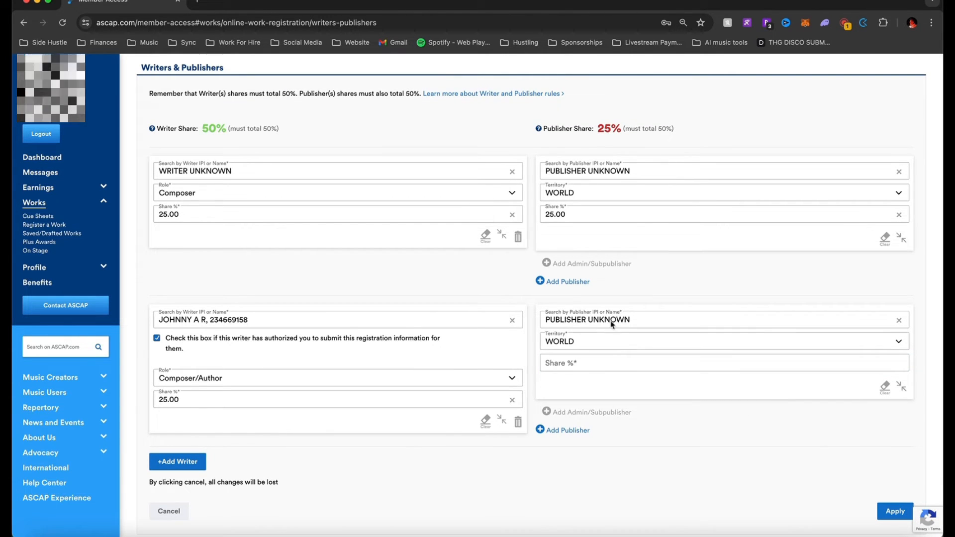
left_click(899, 321)
left_click(632, 381)
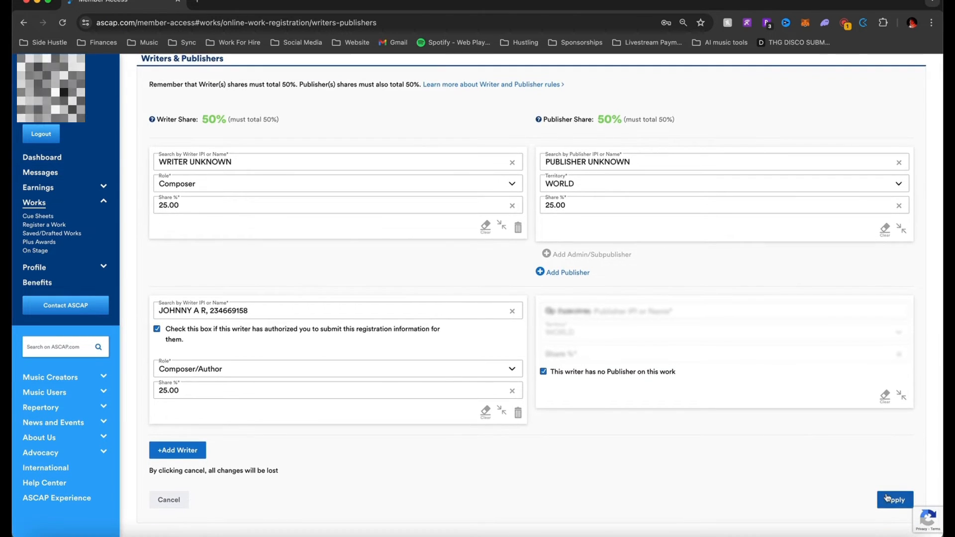
Apply the Writers & Publishers changes and scroll down to the optional questions
left_click(894, 510)
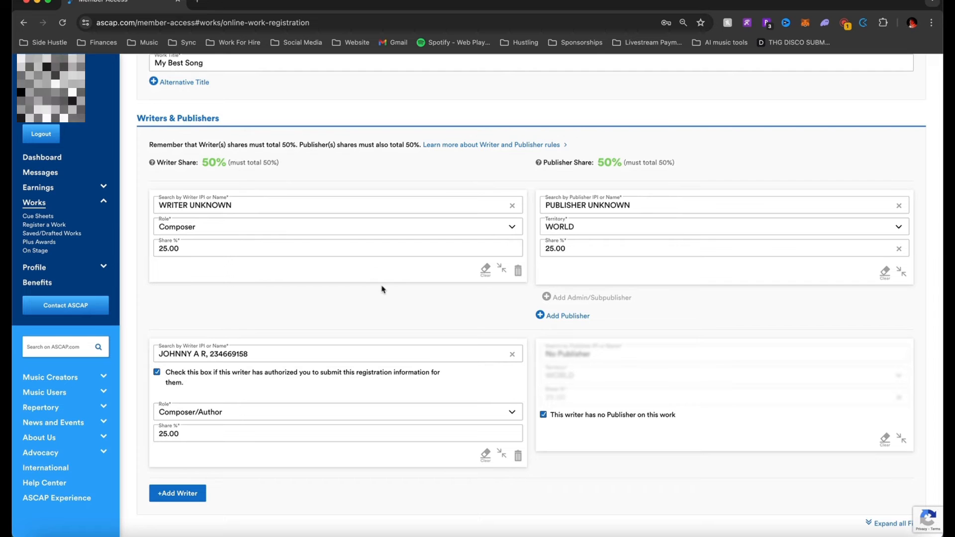
scroll(401, 296, "down", 5)
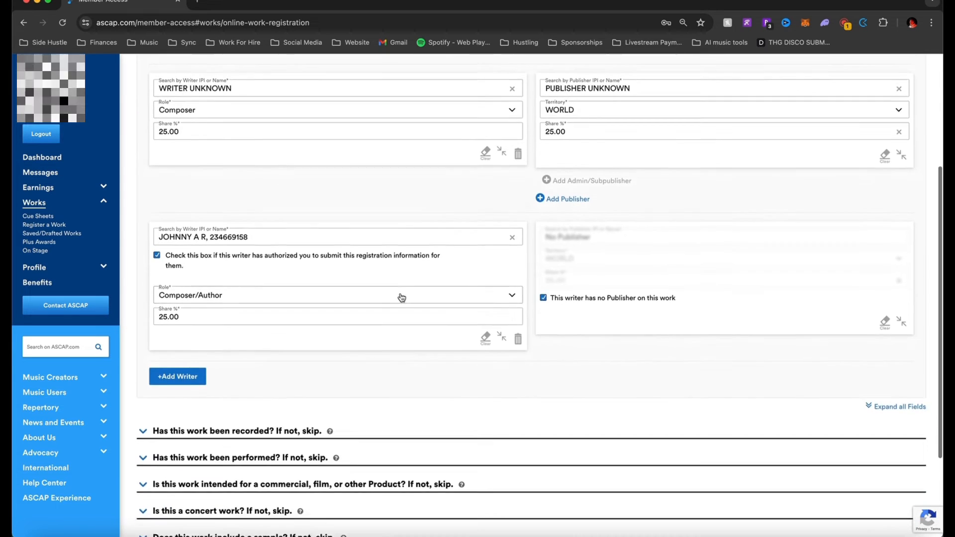
scroll(344, 343, "down", 1)
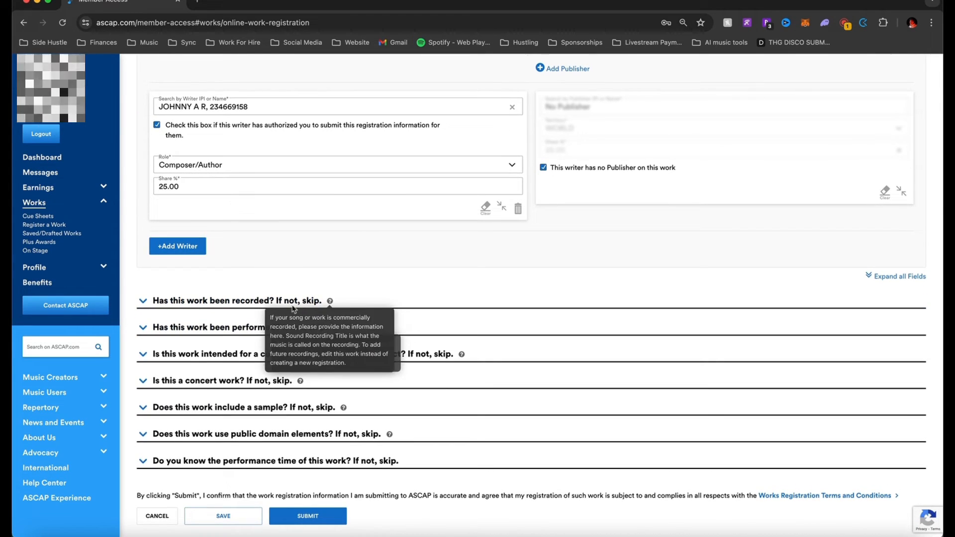
Expand the recorded question and enter the recording artist, title 'My Best Song' and an ISRC code
left_click(144, 302)
scroll(224, 272, "down", 2)
left_click(226, 240)
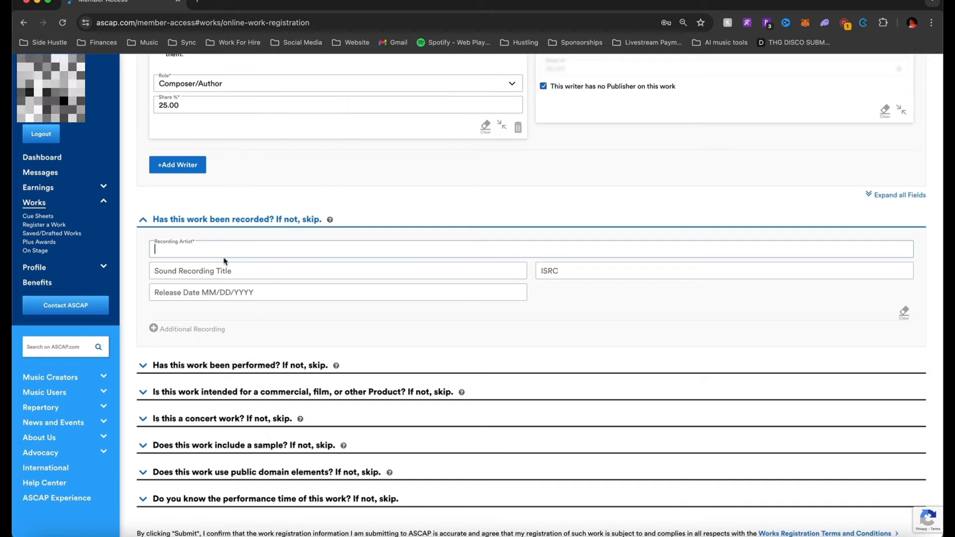
type("Michael")
left_click(241, 275)
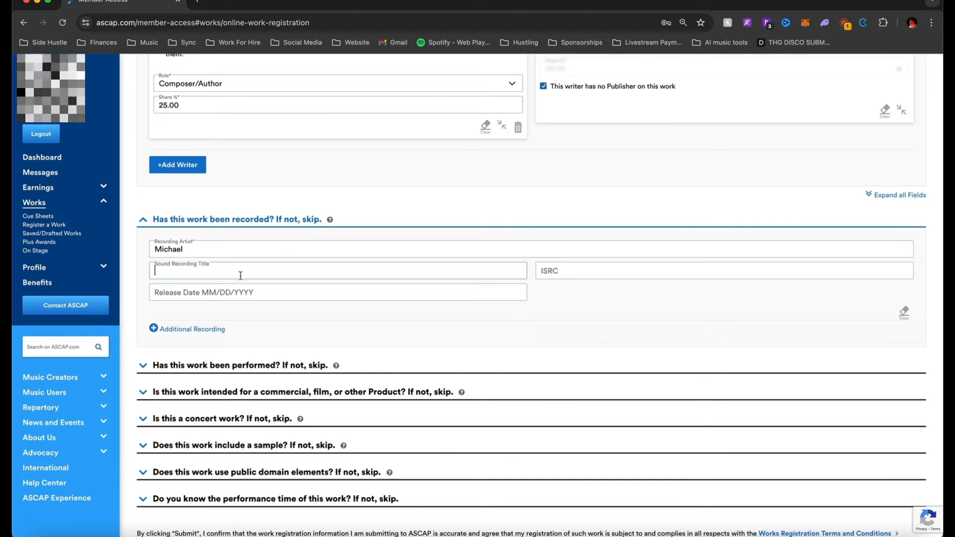
type("My Best So")
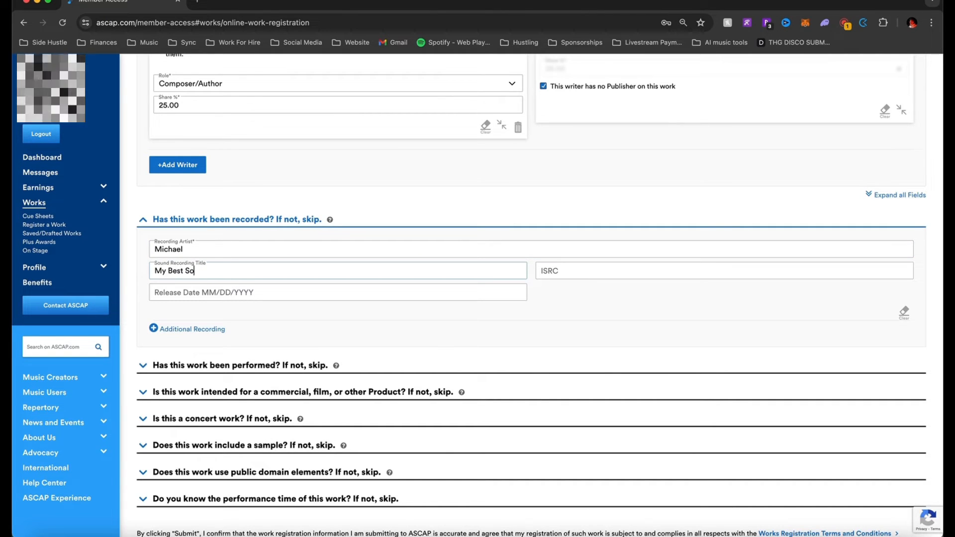
type("ng")
key("Tab")
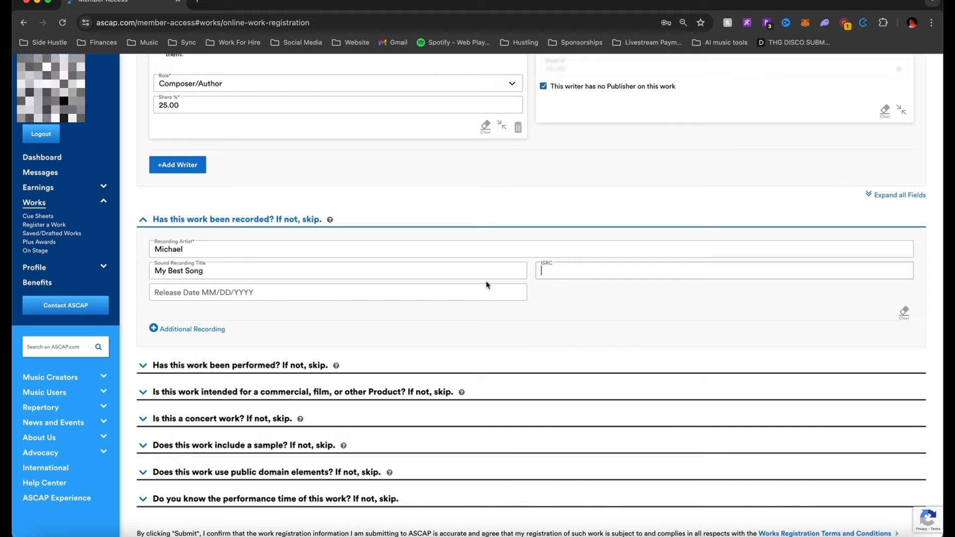
type("123553138912")
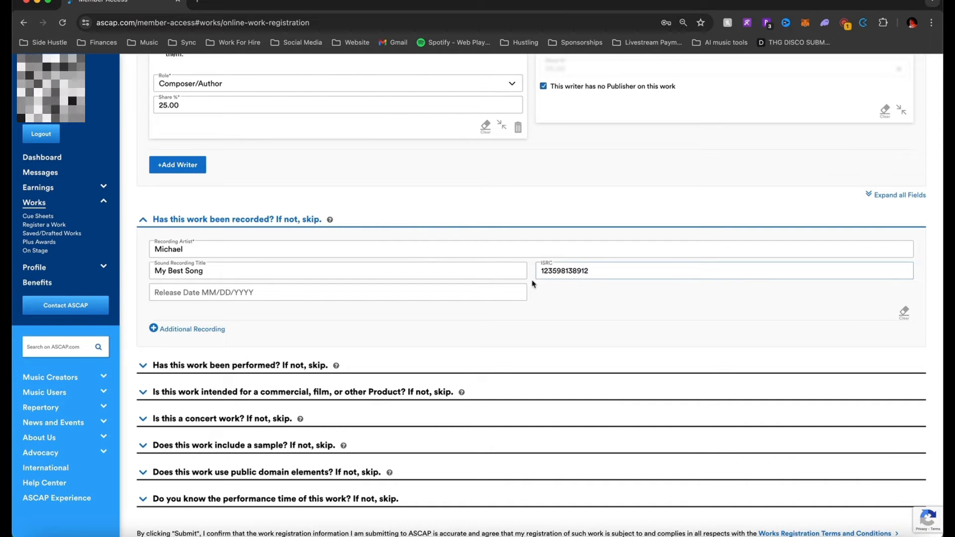
Enter release date 01/01/2025 and add a second recording entry
left_click(483, 293)
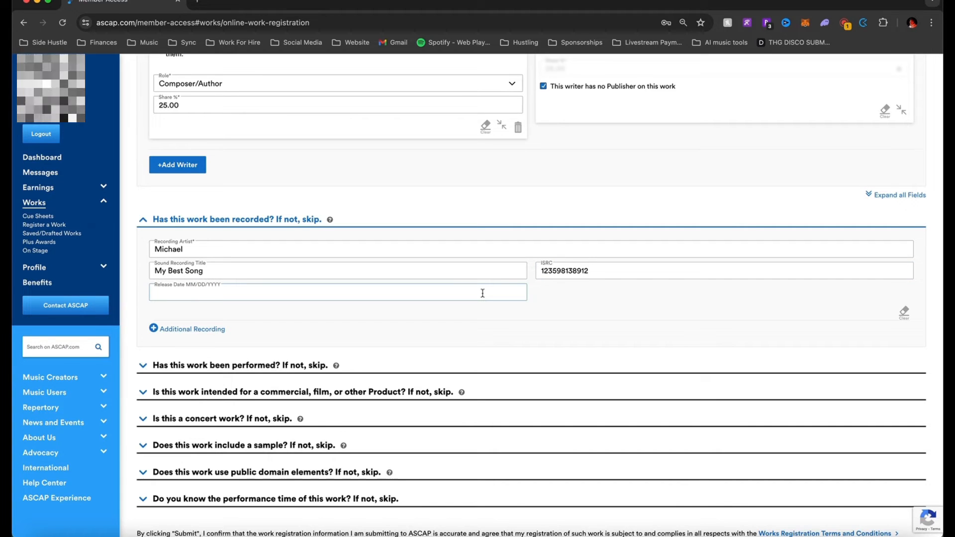
type("1/")
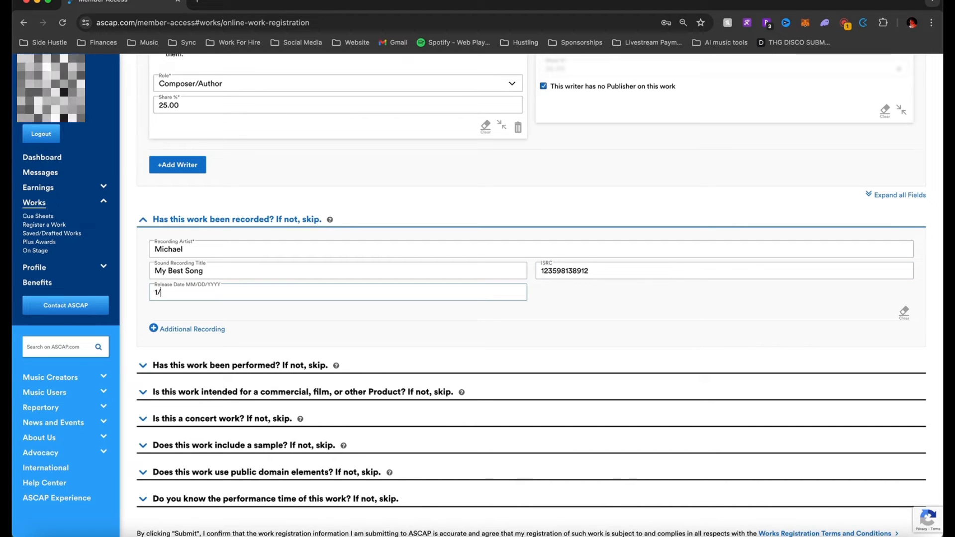
type("1/2025")
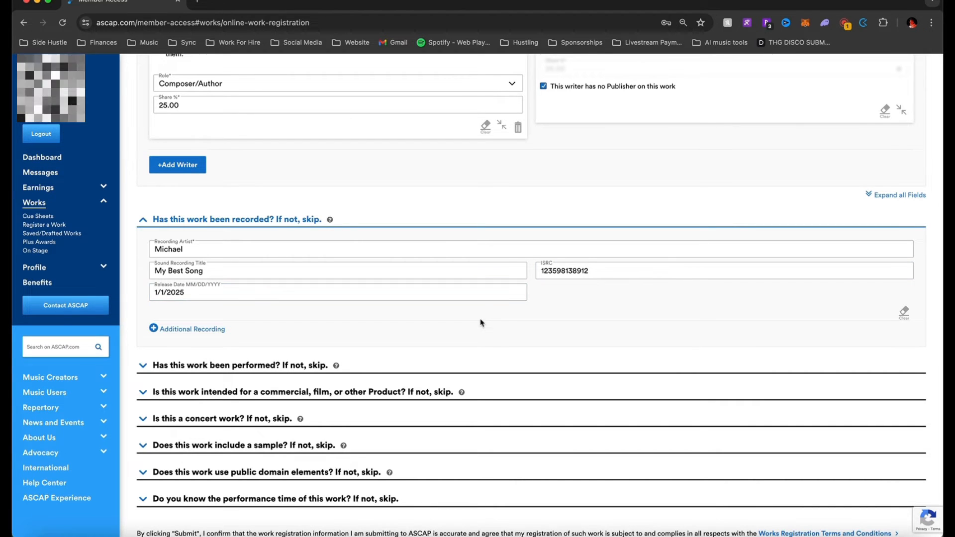
left_click(166, 292)
key("Left")
key("Left")
key("Left")
key("Left")
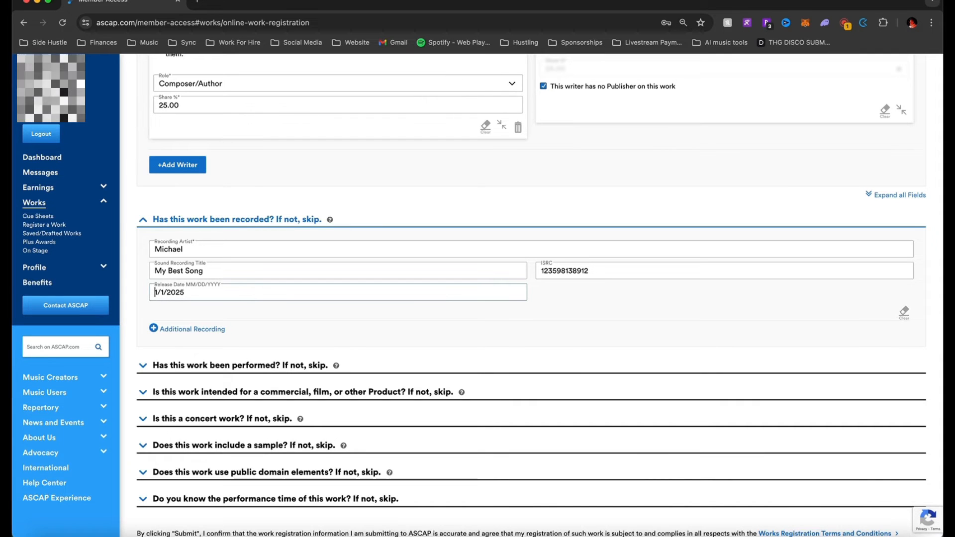
type("0-")
key("Right")
key("Right")
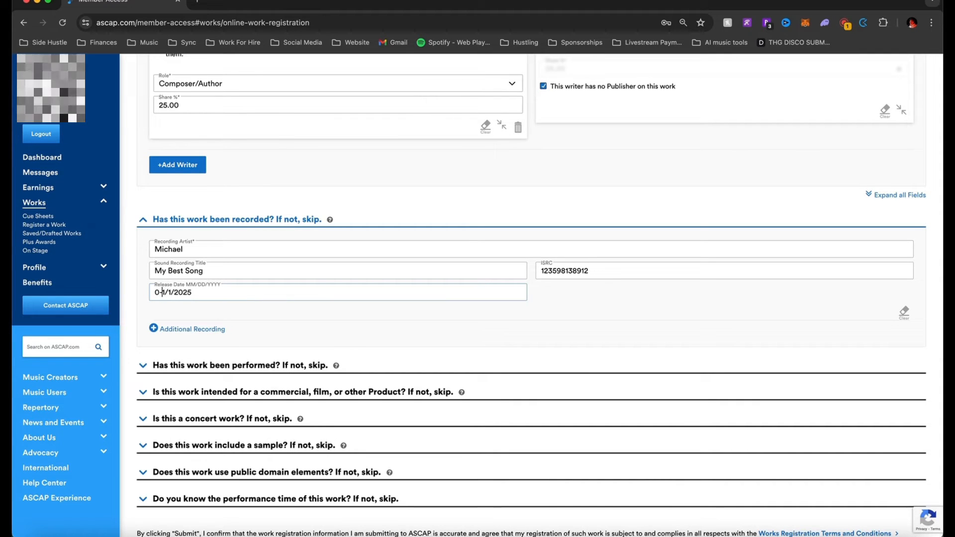
key("BackSpace")
key("Right")
key("Right")
type("0")
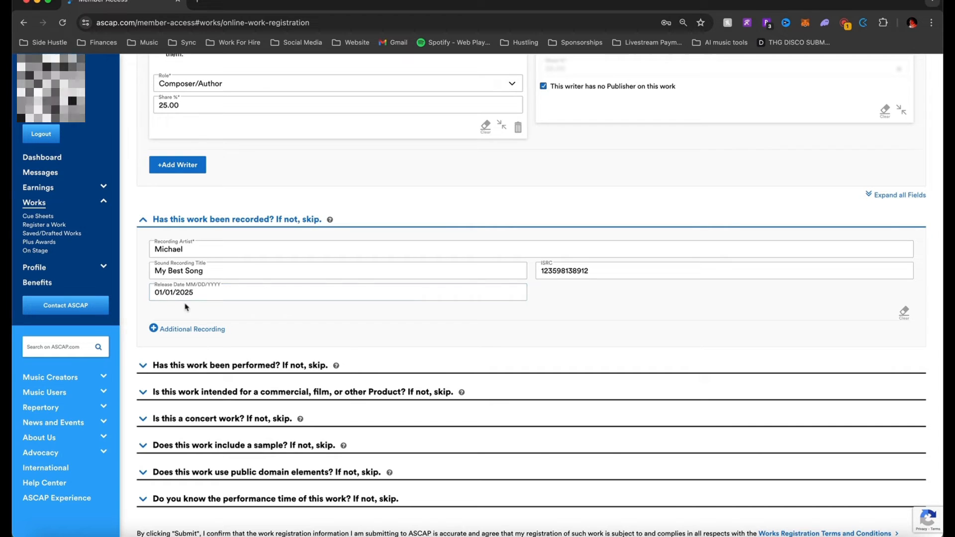
scroll(209, 348, "down", 2)
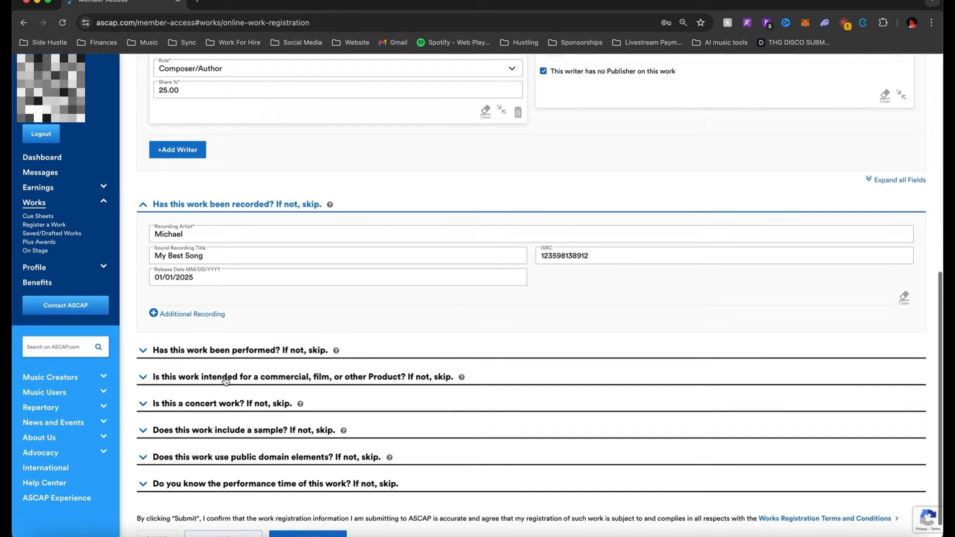
left_click(182, 314)
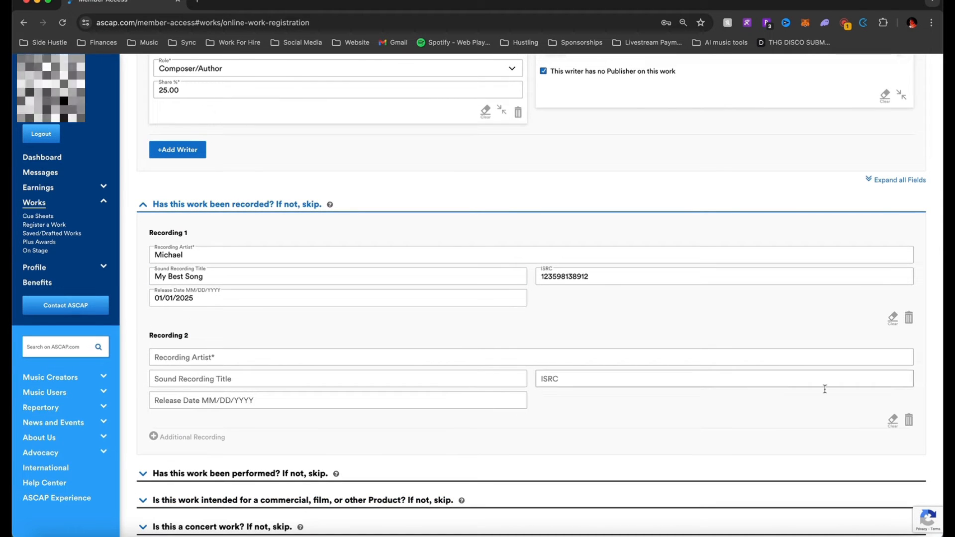
Delete the empty Recording 2 and expand the 'Has this work been performed?' question
left_click(909, 421)
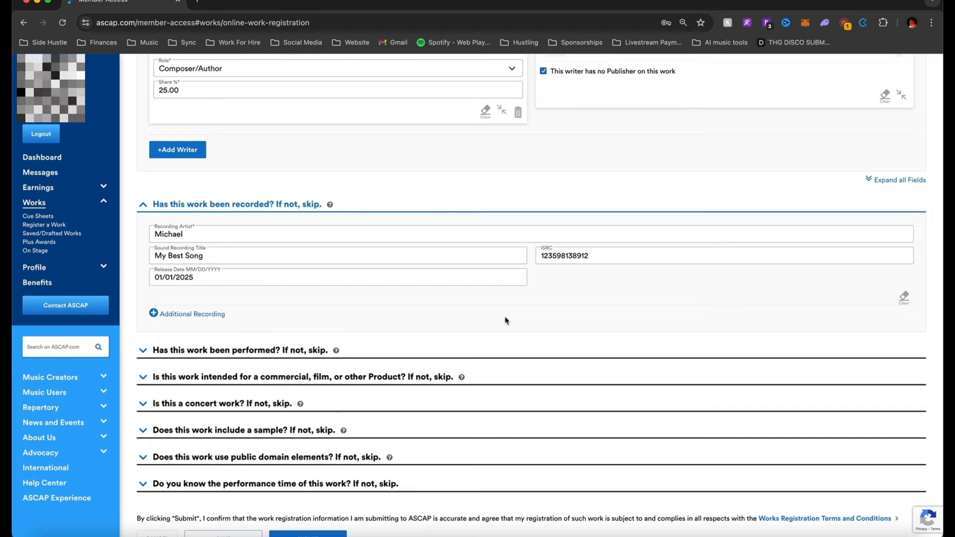
scroll(379, 326, "down", 1)
left_click(256, 328)
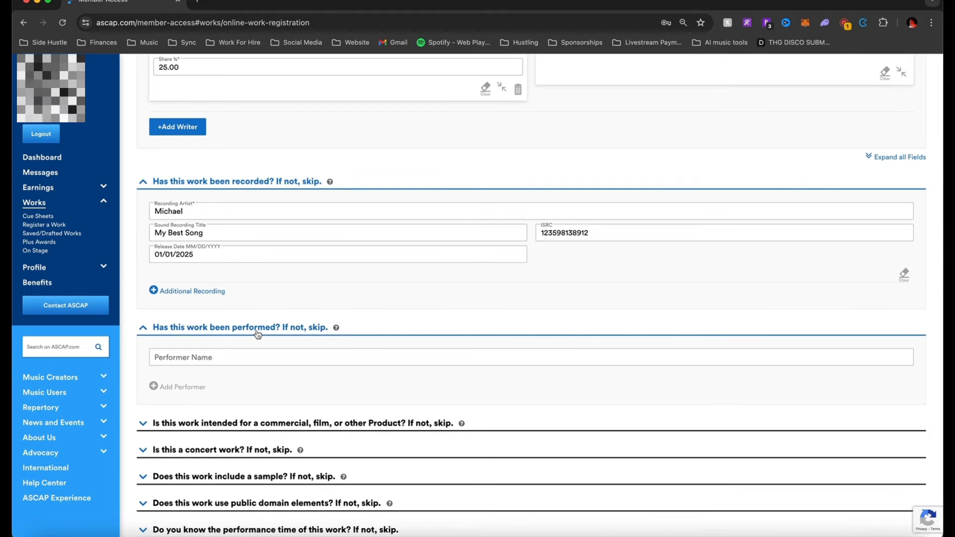
Enter the performer's name, discard an extra performer entry, and open the commercial/film/Product question
scroll(256, 329, "down", 3)
left_click(240, 303)
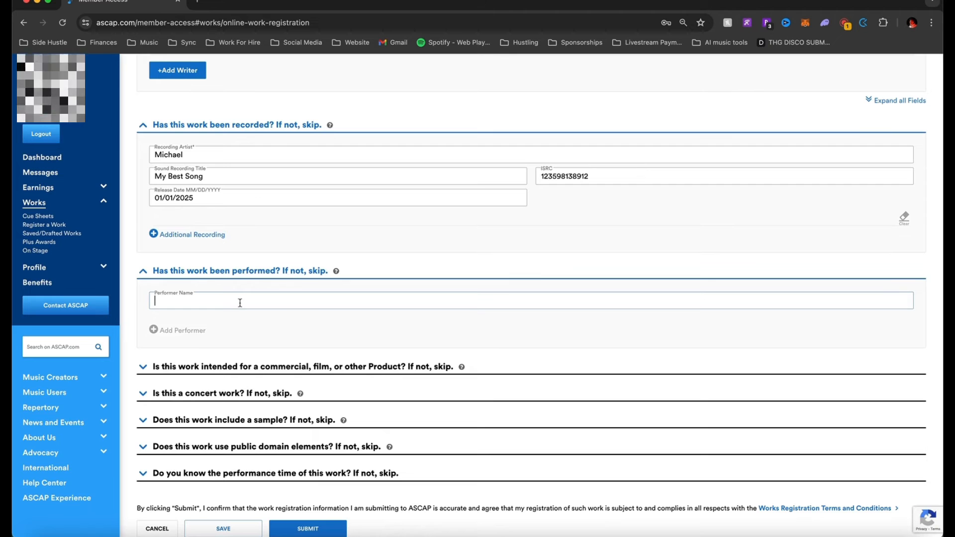
type("Michael")
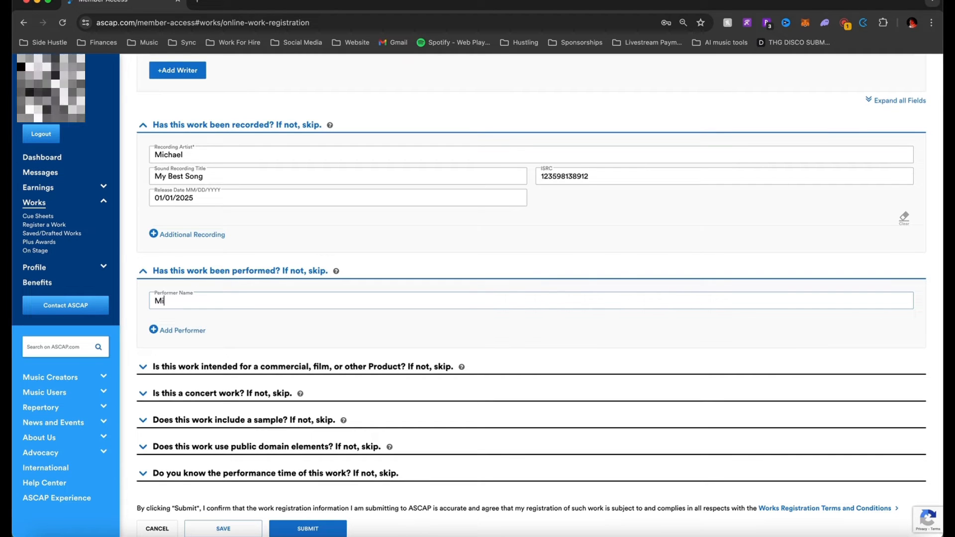
left_click(197, 331)
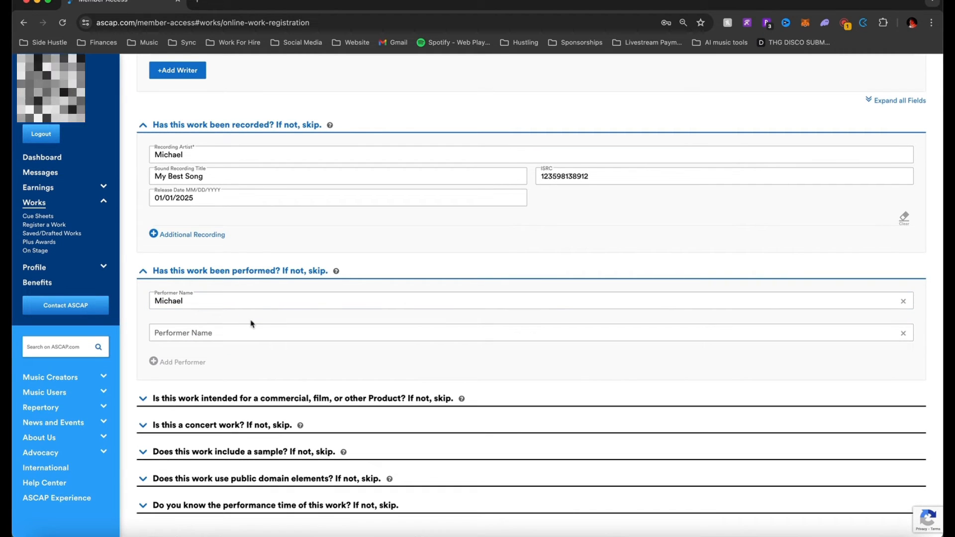
left_click(251, 259)
left_click(258, 200)
left_click(227, 353)
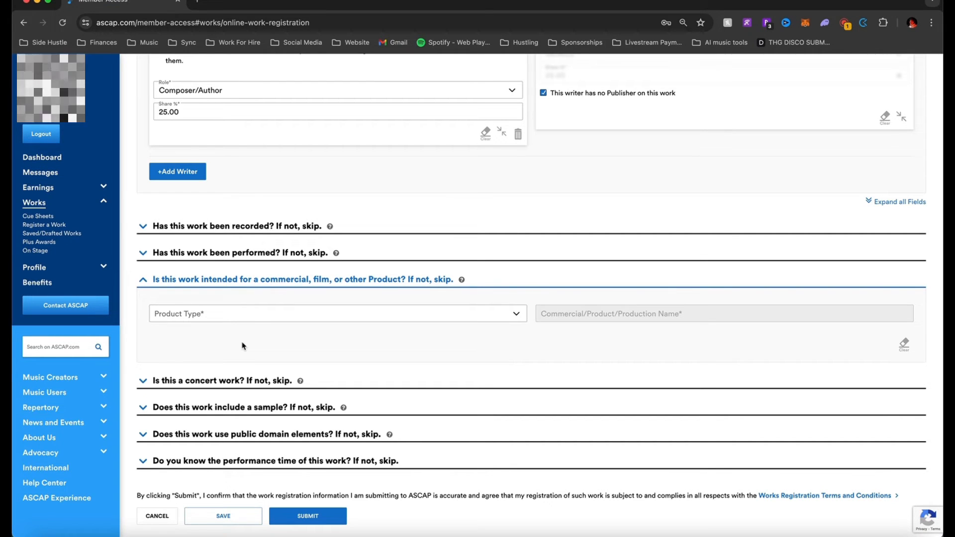
Set the Product Type to General Usage
left_click(244, 318)
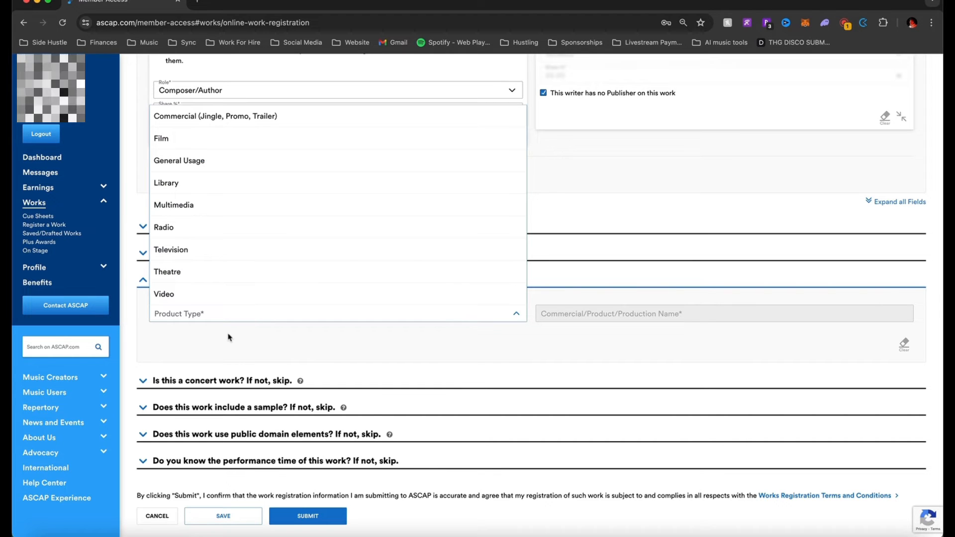
left_click(230, 337)
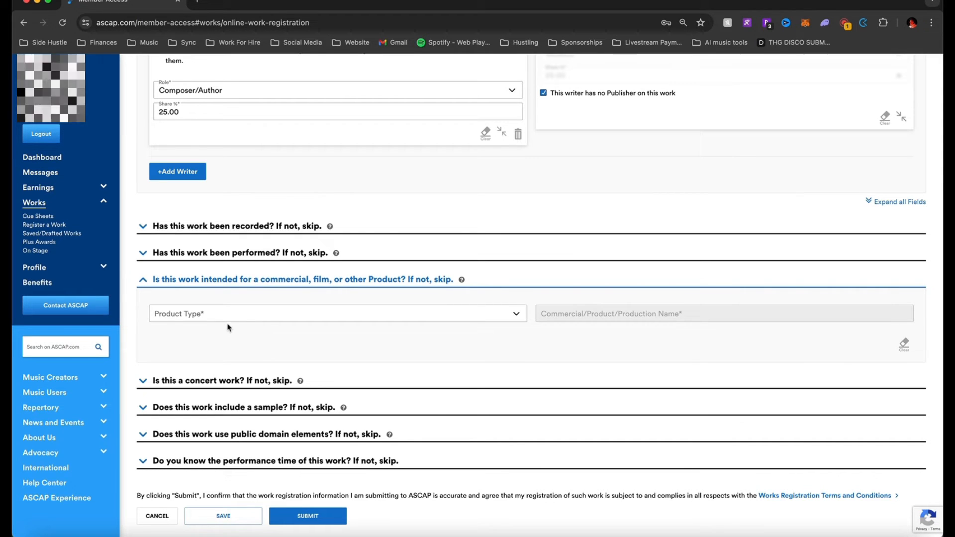
left_click(229, 319)
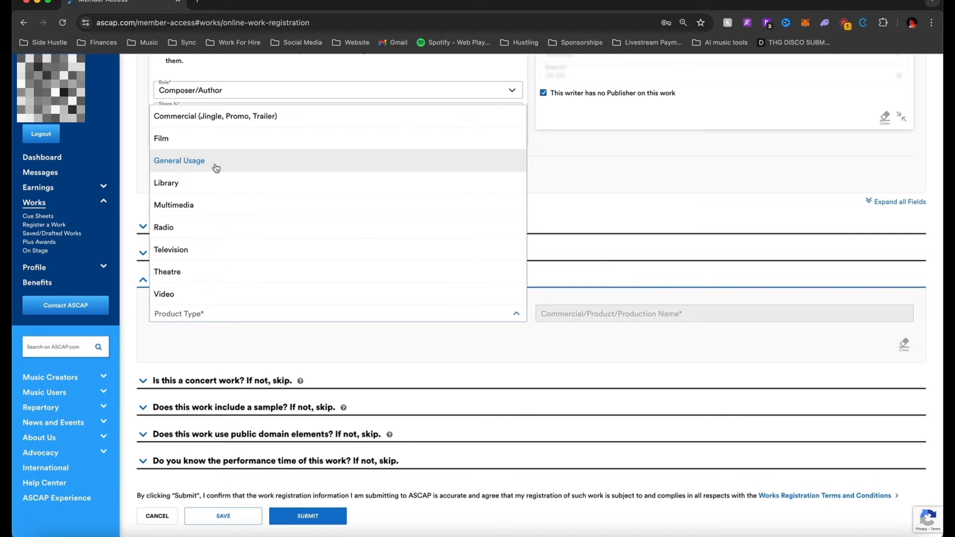
left_click(214, 166)
left_click(247, 314)
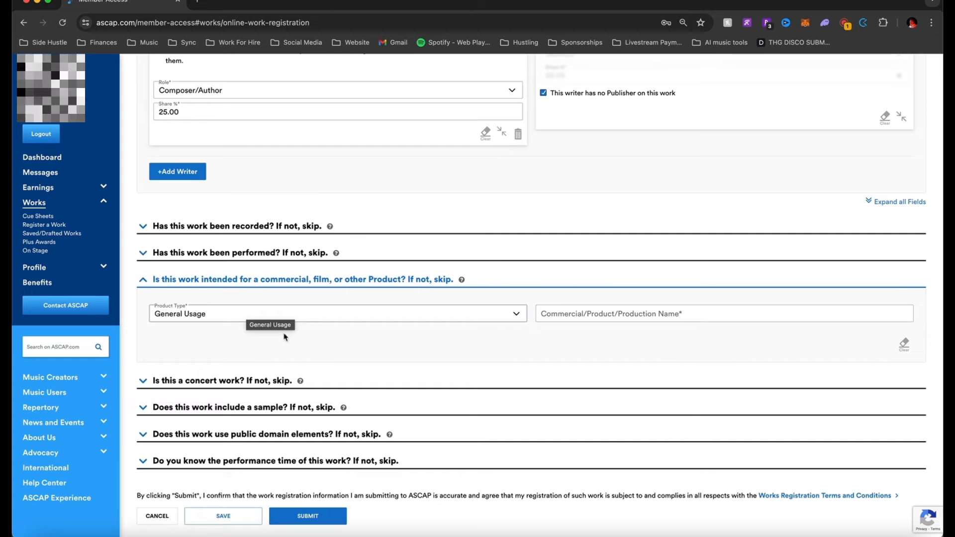
Set the Production Name to 'Audiojungle, Pond5, Motion Array', replacing 'n/a'
left_click(543, 314)
type("n/a")
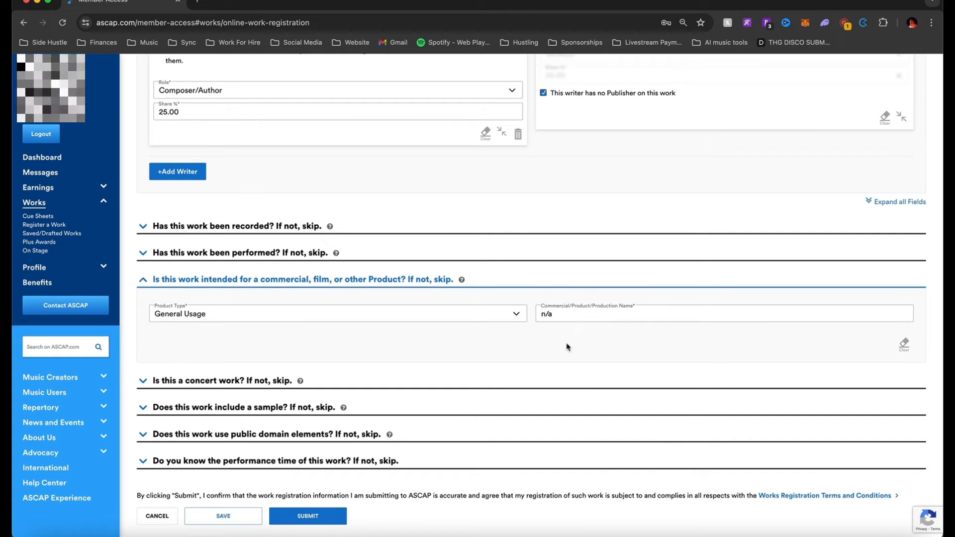
left_click(573, 314)
key("BackSpace")
key("BackSpace")
key("BackSpace")
type("Audiojungle, ")
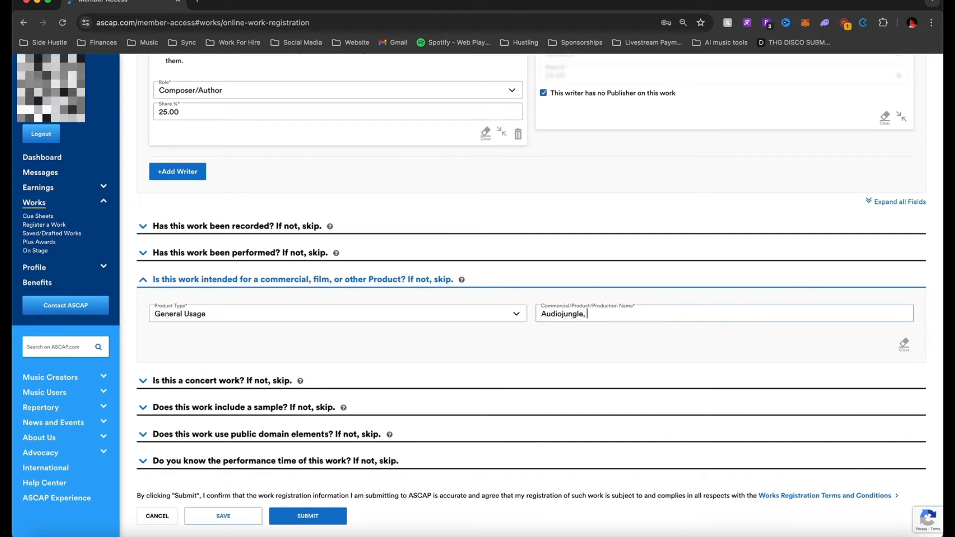
type("Pond5, Motio")
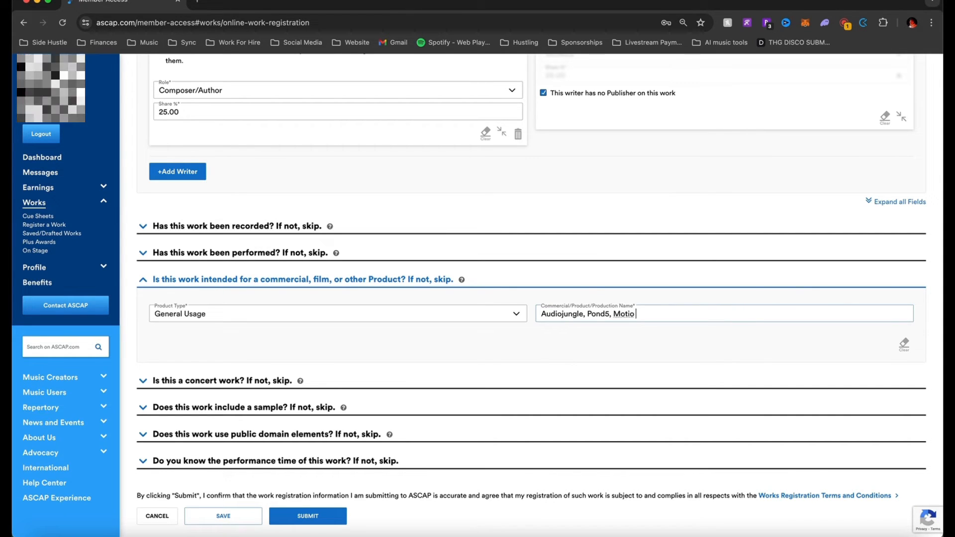
type("n Array")
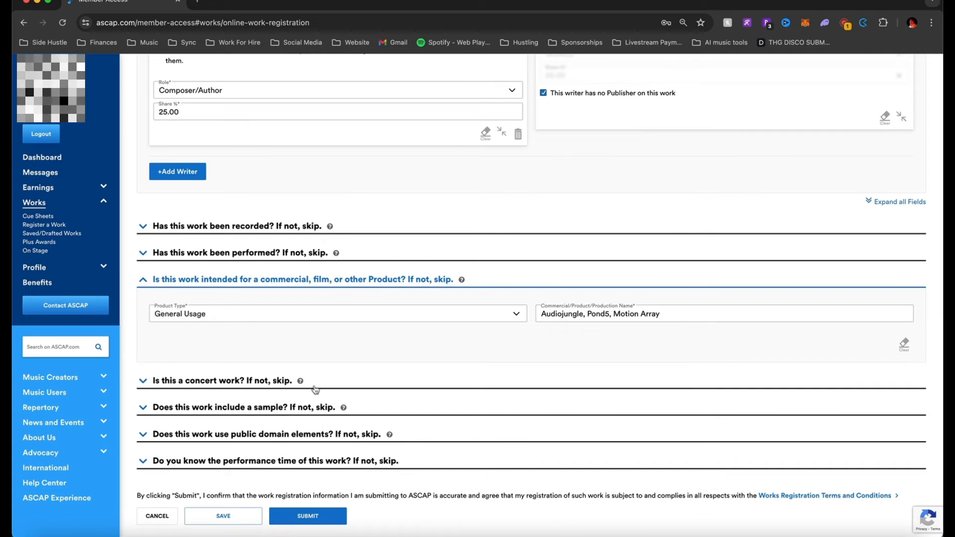
Collapse the concert work and commercial questions, then expand the sample question
left_click(266, 380)
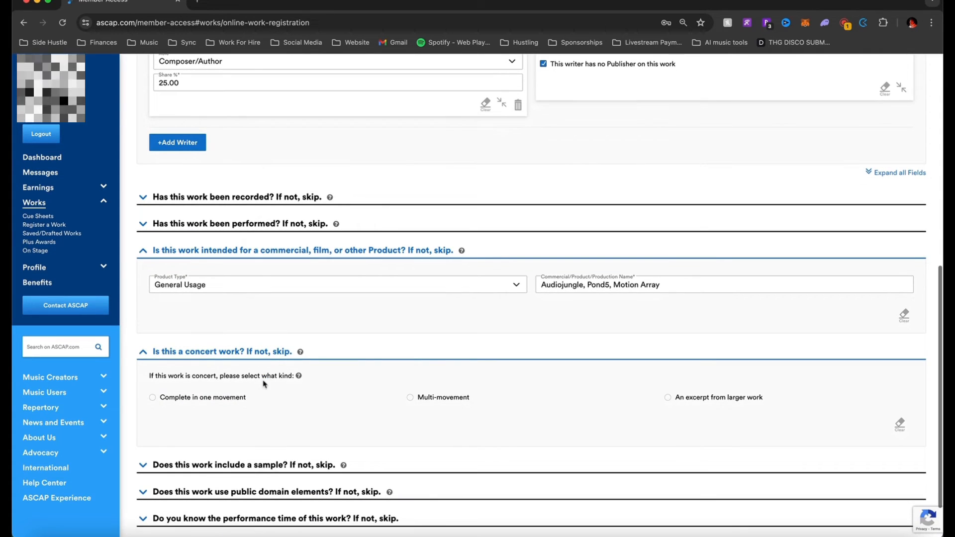
left_click(261, 249)
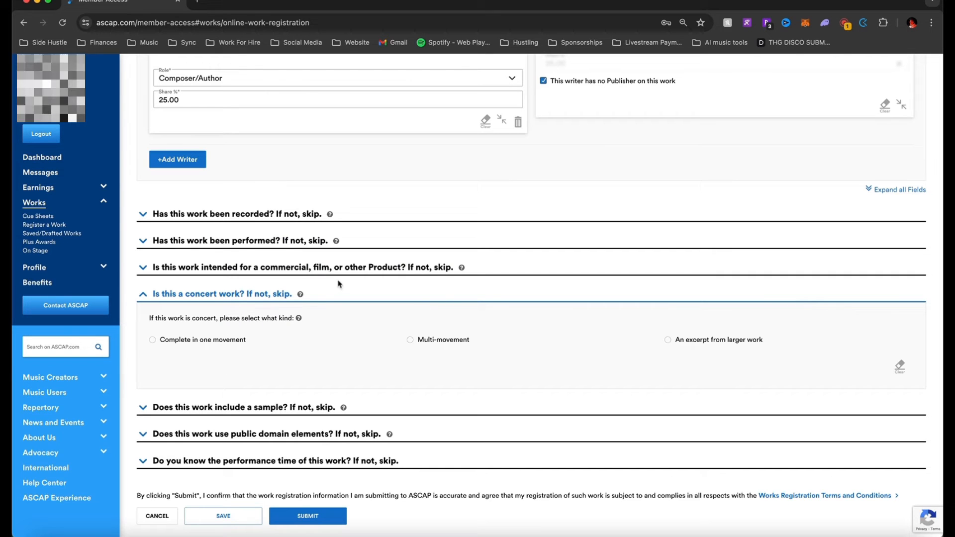
left_click(247, 294)
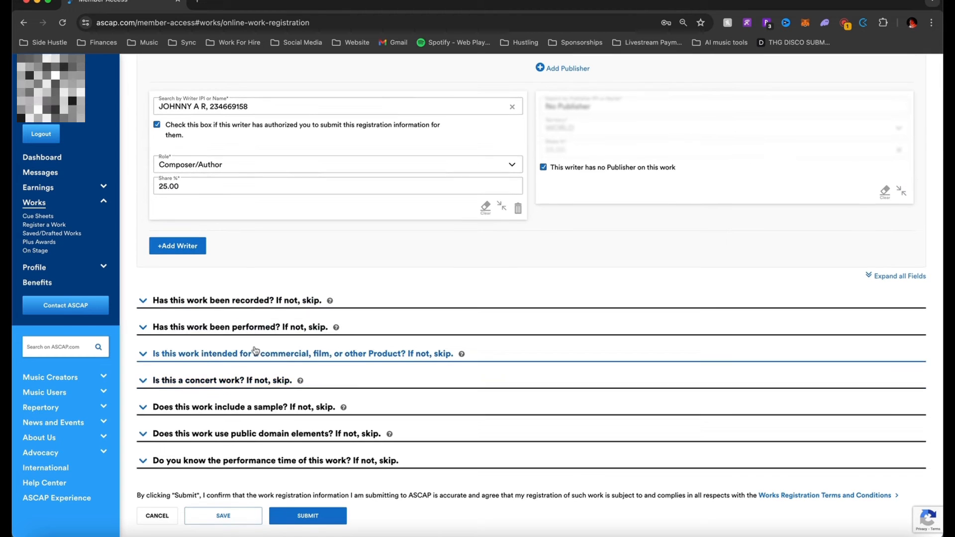
left_click(249, 403)
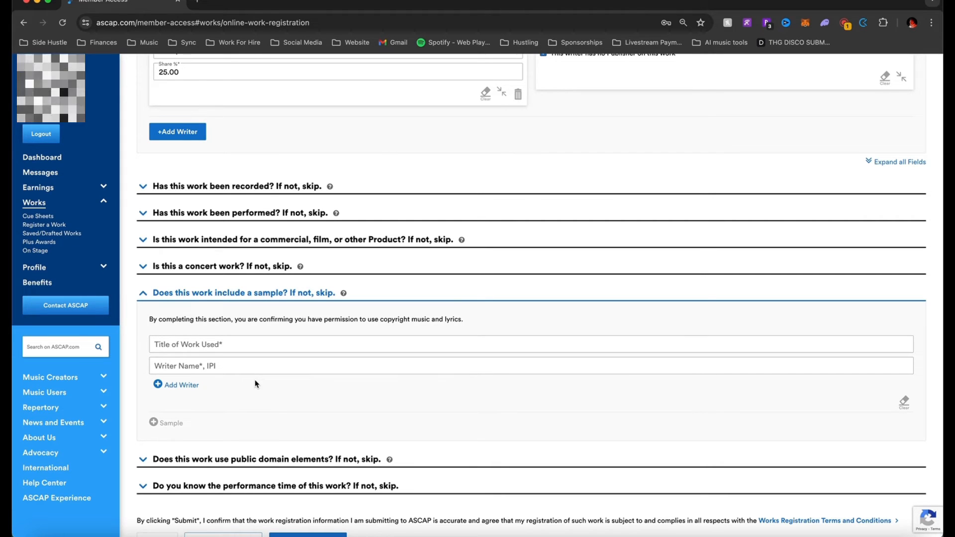
Leave the sample title blank after deleting 'Jujustu Kaisen', collapse it, and open the public domain question
left_click(271, 346)
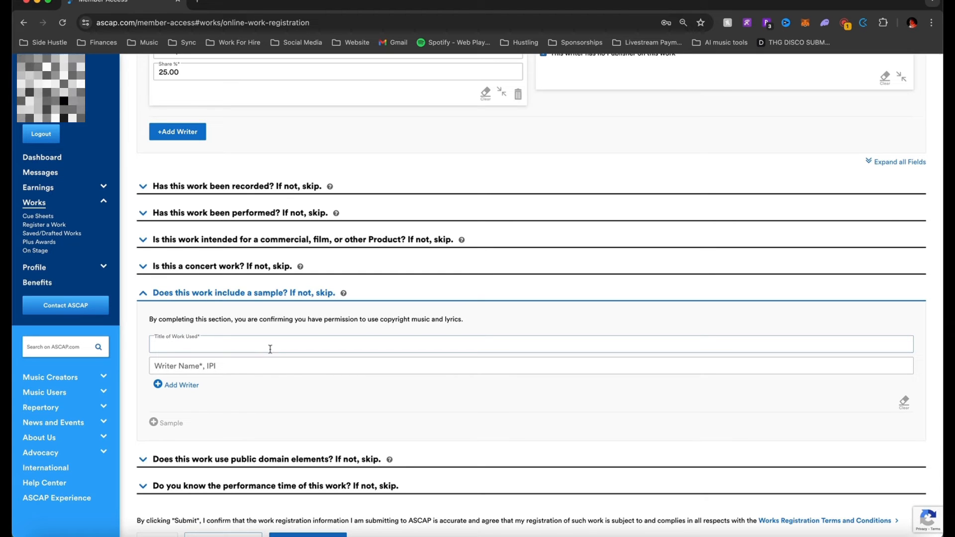
left_click(251, 368)
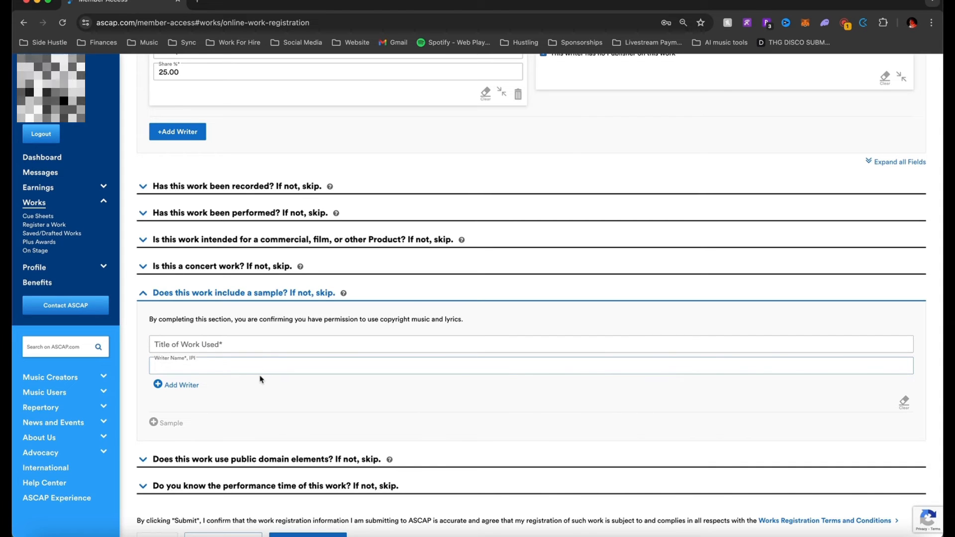
left_click(266, 342)
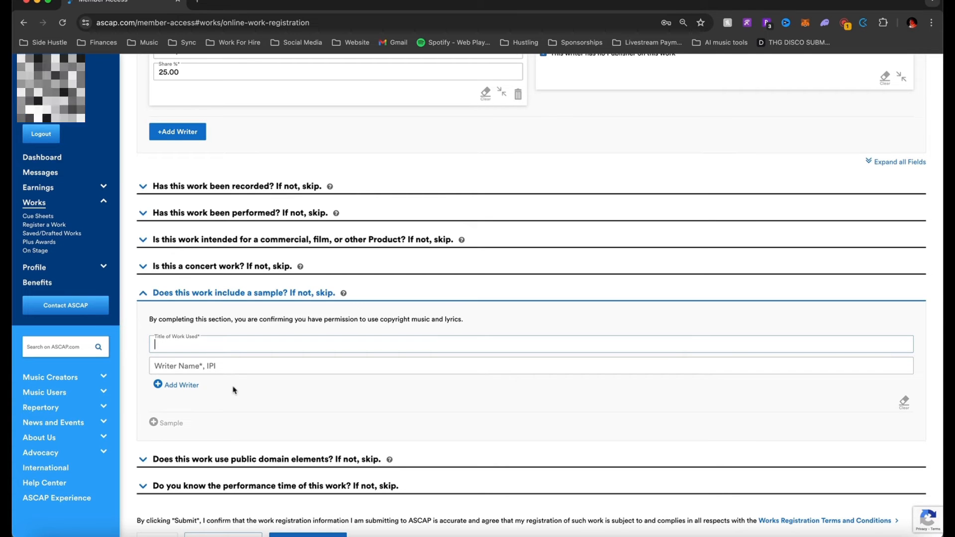
type("Ju")
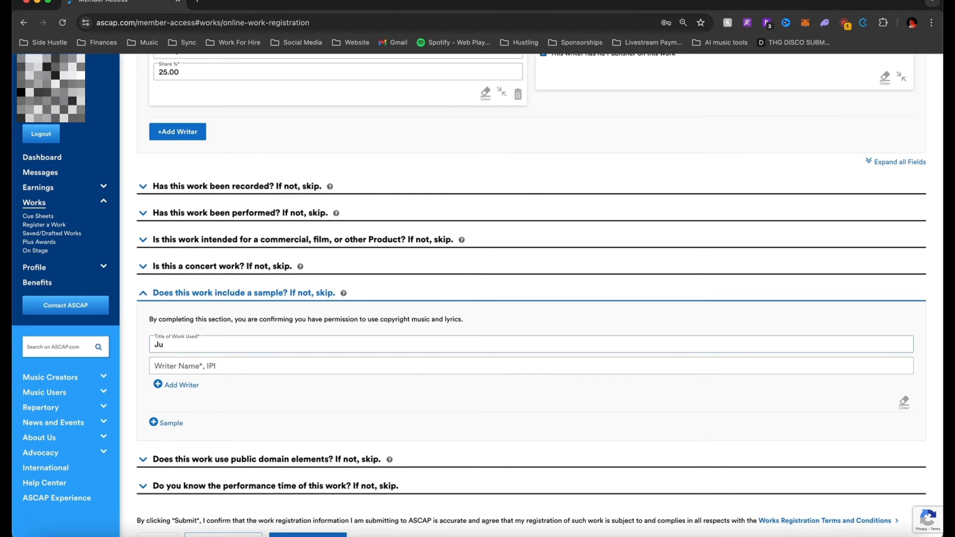
type("justu Kaisen")
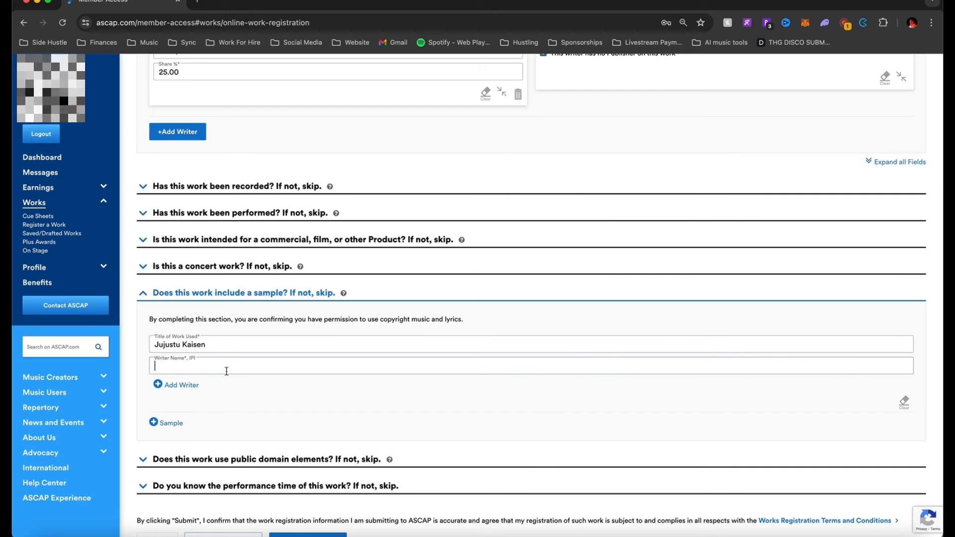
key("alt+BackSpace")
key("alt+BackSpace")
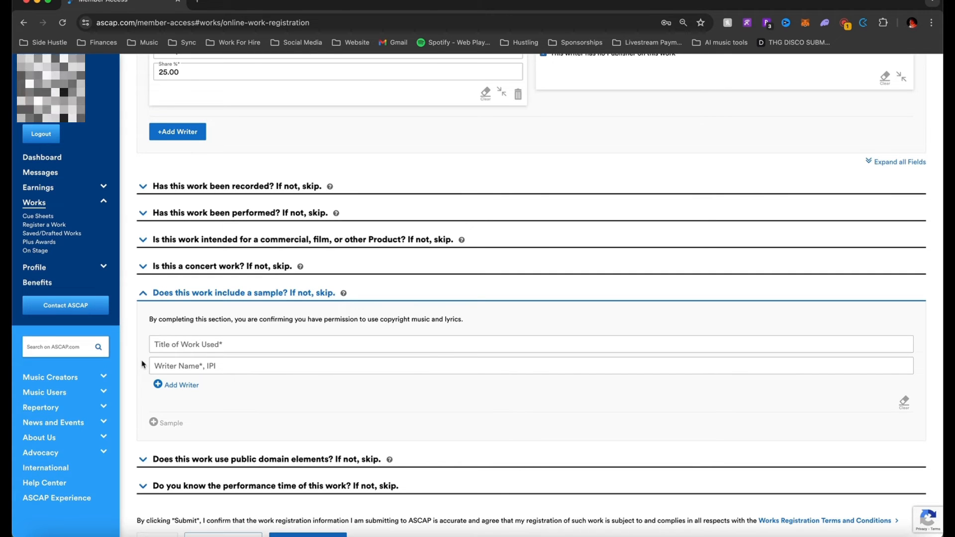
scroll(153, 398, "down", 1)
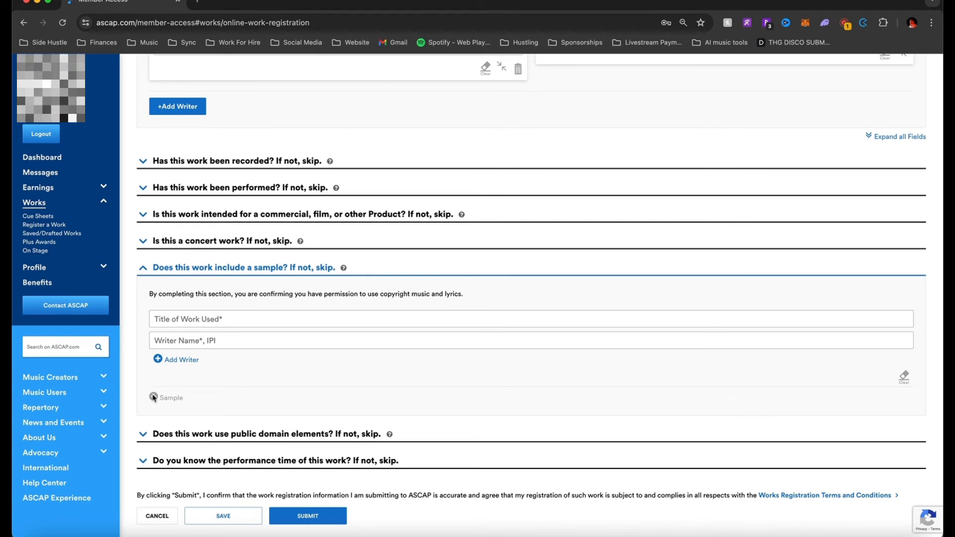
left_click(143, 268)
left_click(143, 433)
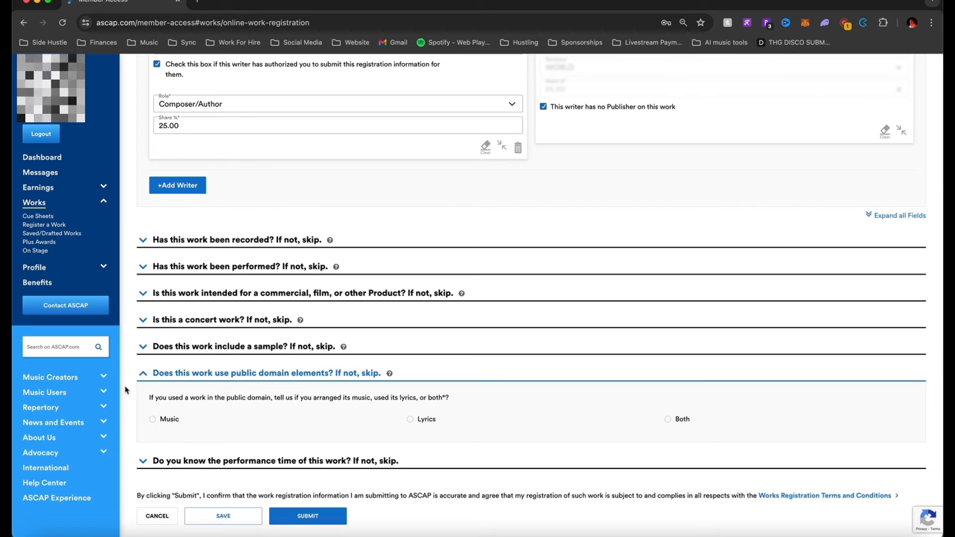
Reopen and close the sample question, then collapse the public domain elements question
left_click(271, 346)
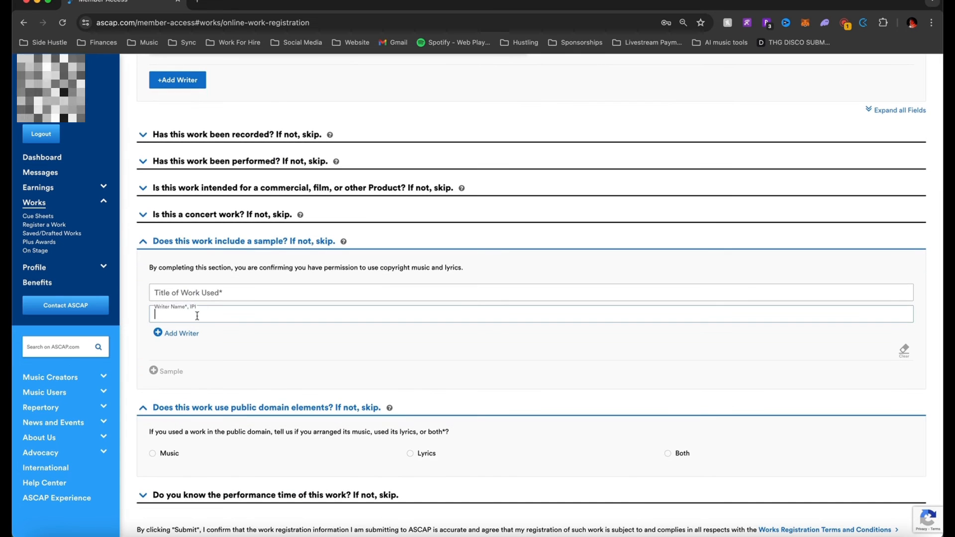
left_click(143, 242)
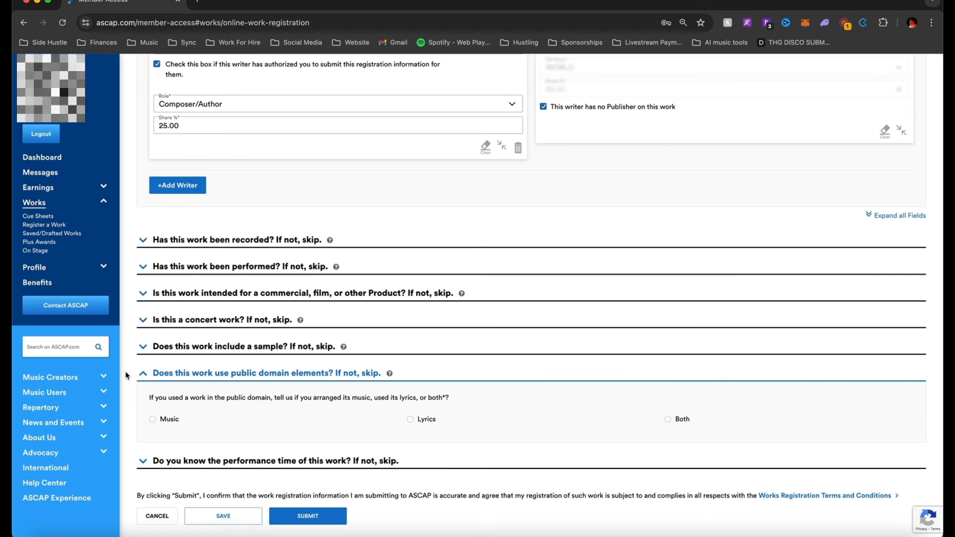
left_click(143, 374)
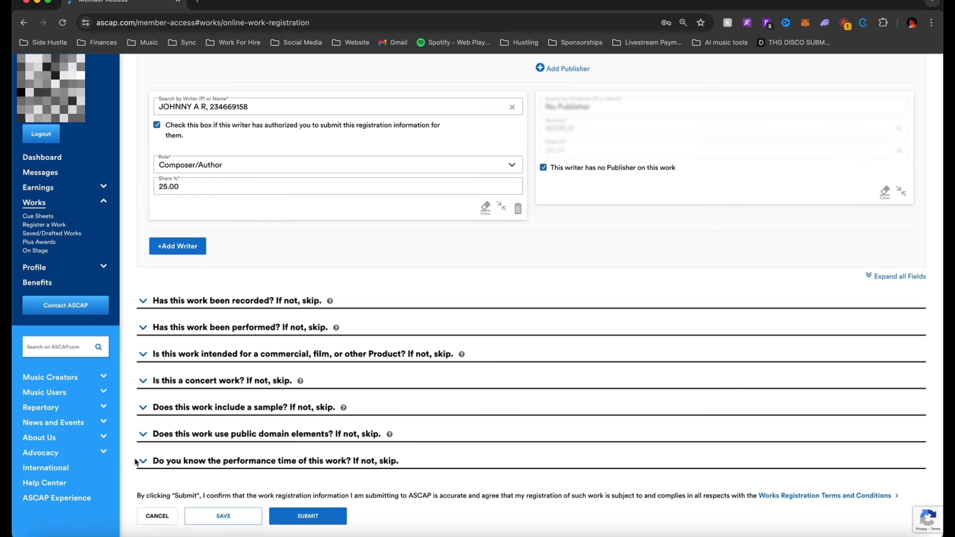
Enter a performance time of 0:03:02 and collapse that question
left_click(139, 462)
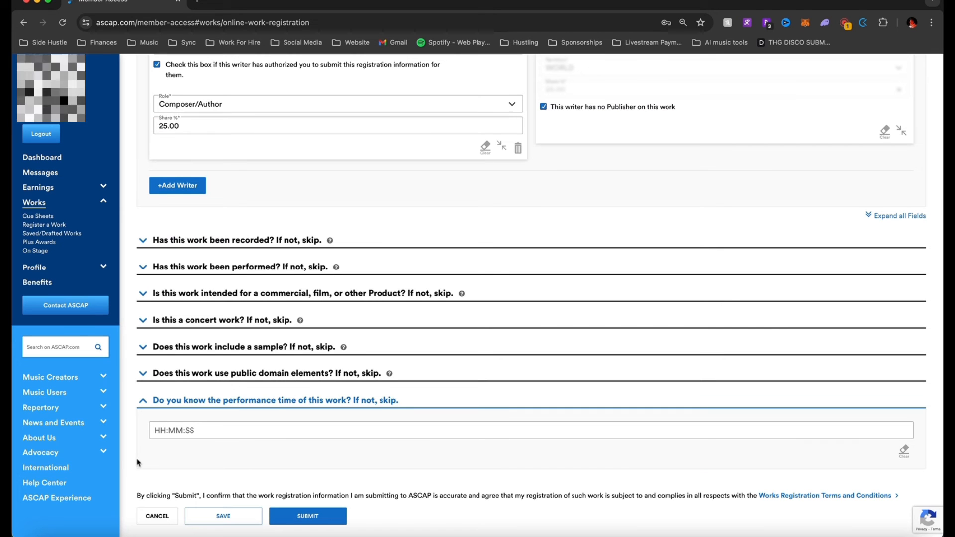
left_click(165, 436)
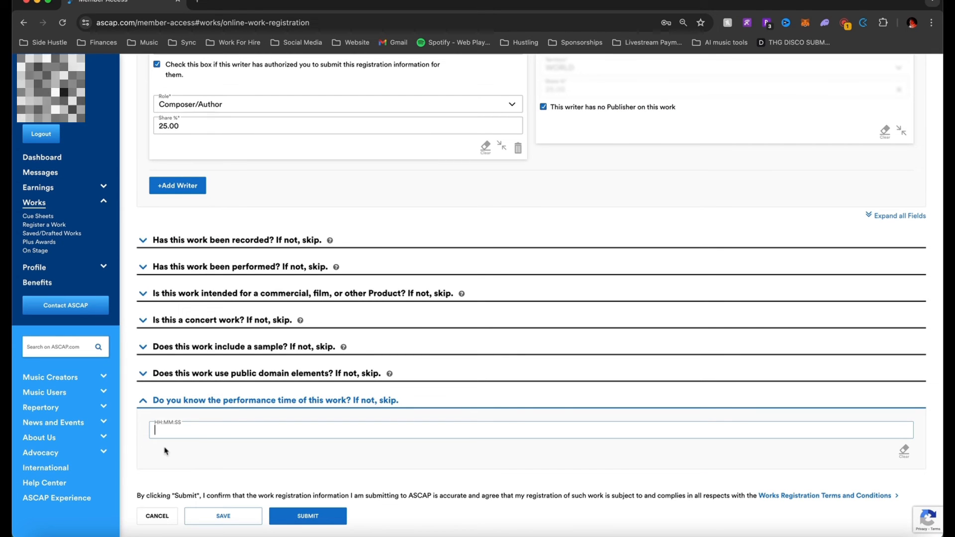
type("0:03:0")
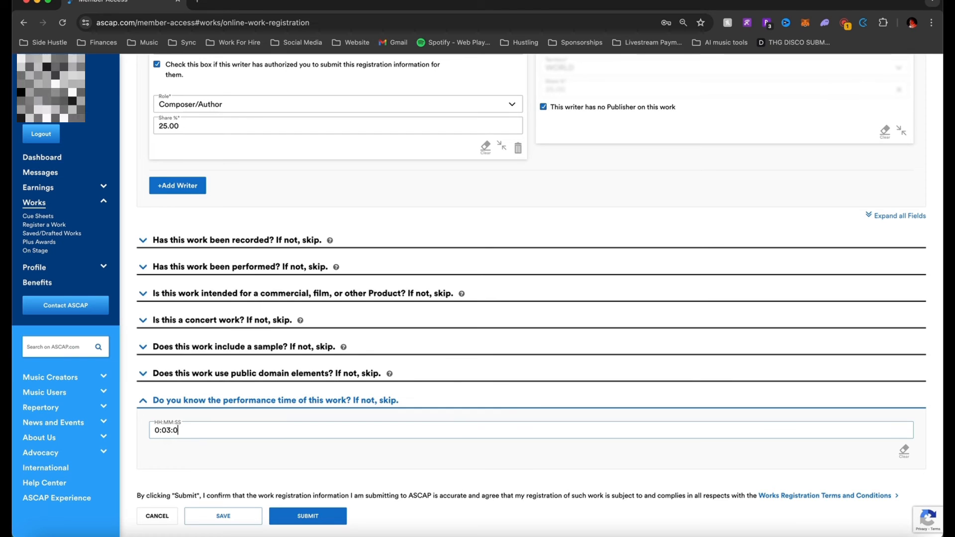
type("2")
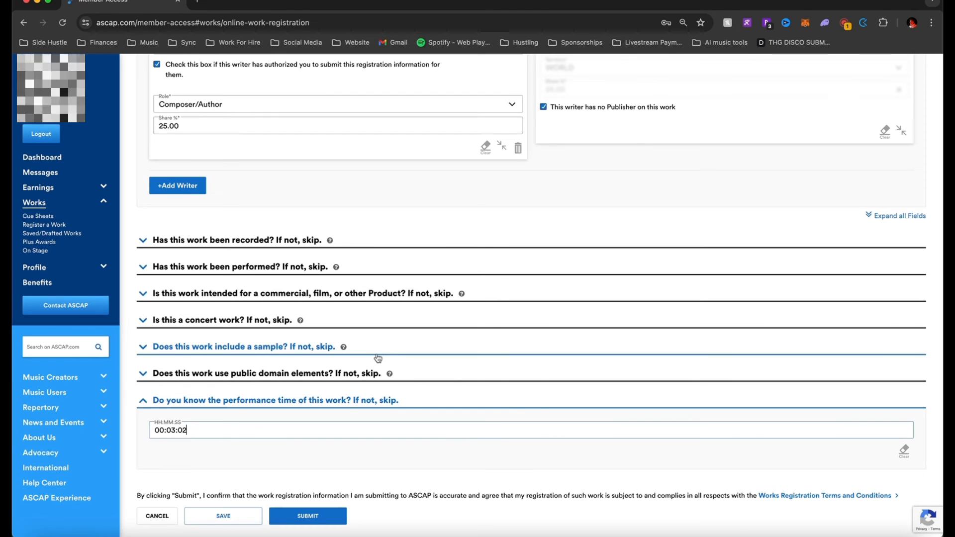
left_click(903, 452)
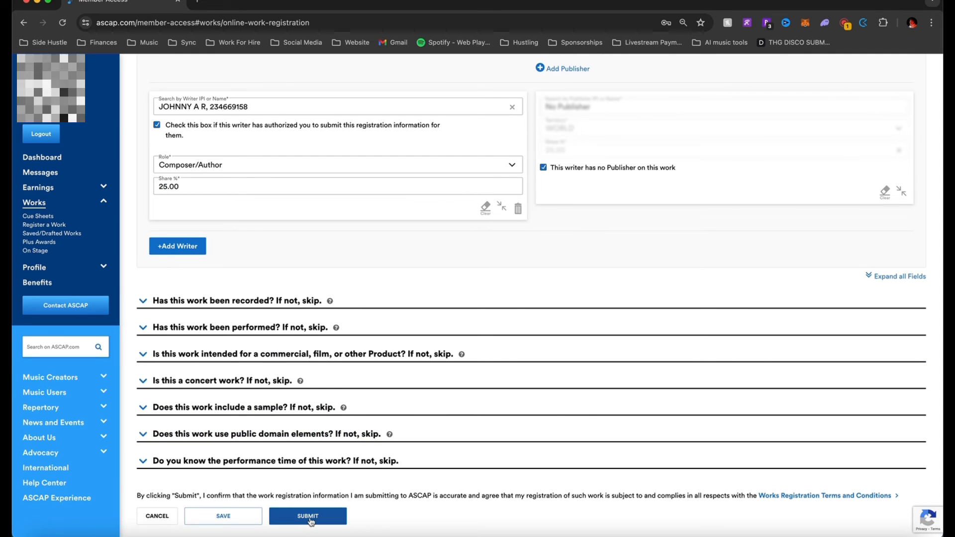
Review the work title 'My Best Song' and save the registration as a draft
scroll(318, 399, "up", 7)
scroll(326, 199, "down", 1)
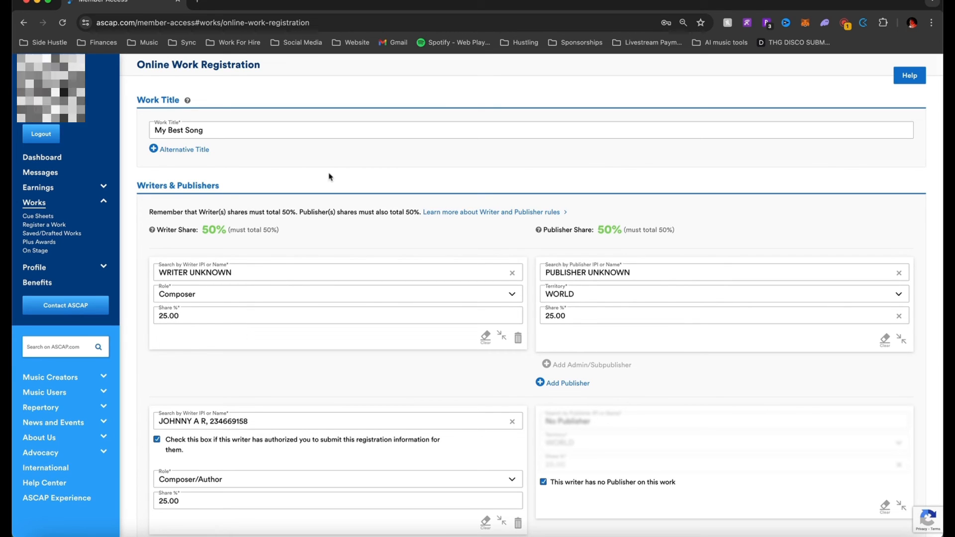
left_click(285, 130)
scroll(277, 150, "down", 6)
scroll(277, 149, "down", 1)
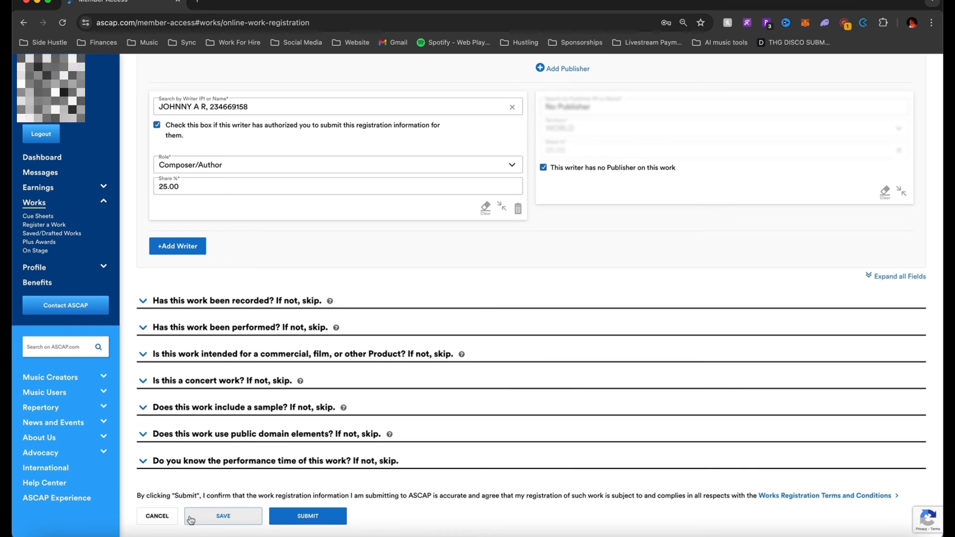
left_click(215, 519)
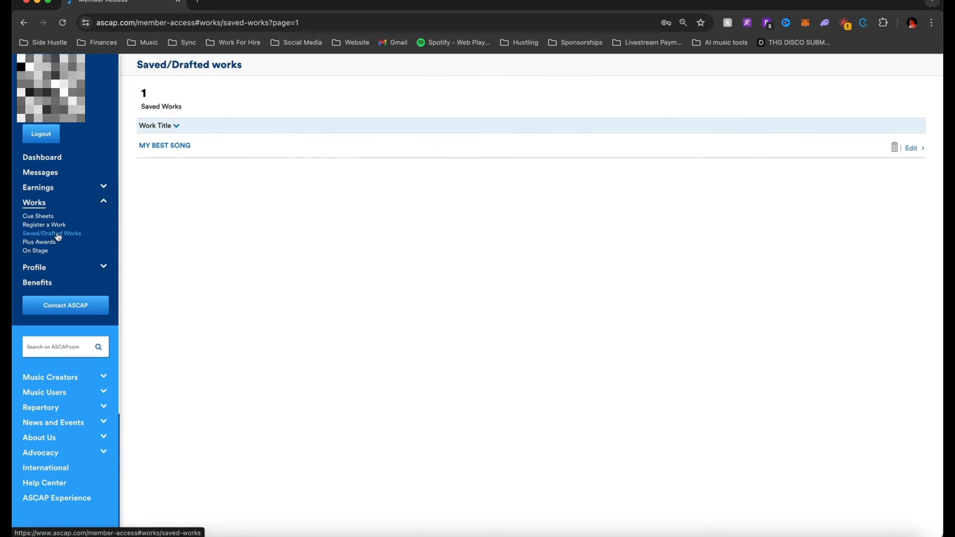
Delete the MY BEST SONG draft and confirm the removal
left_click(895, 147)
left_click(899, 147)
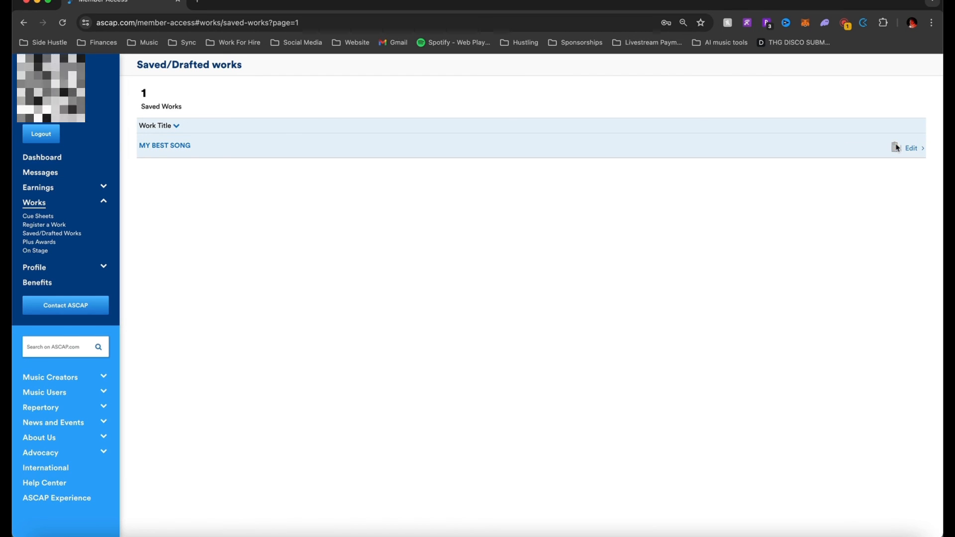